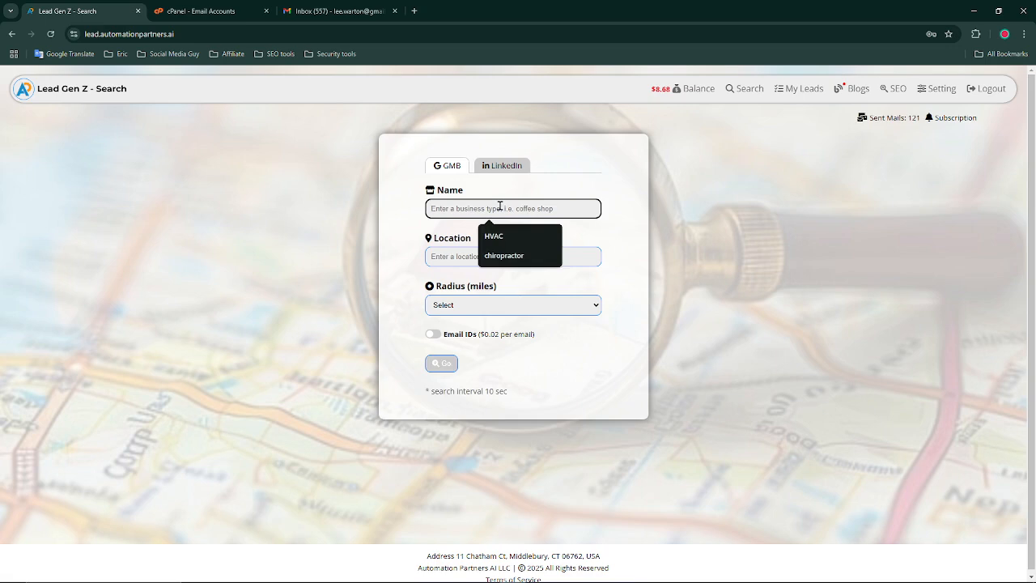
# Fill the business type with HVAC from the saved suggestions
pyautogui.click(753, 279)
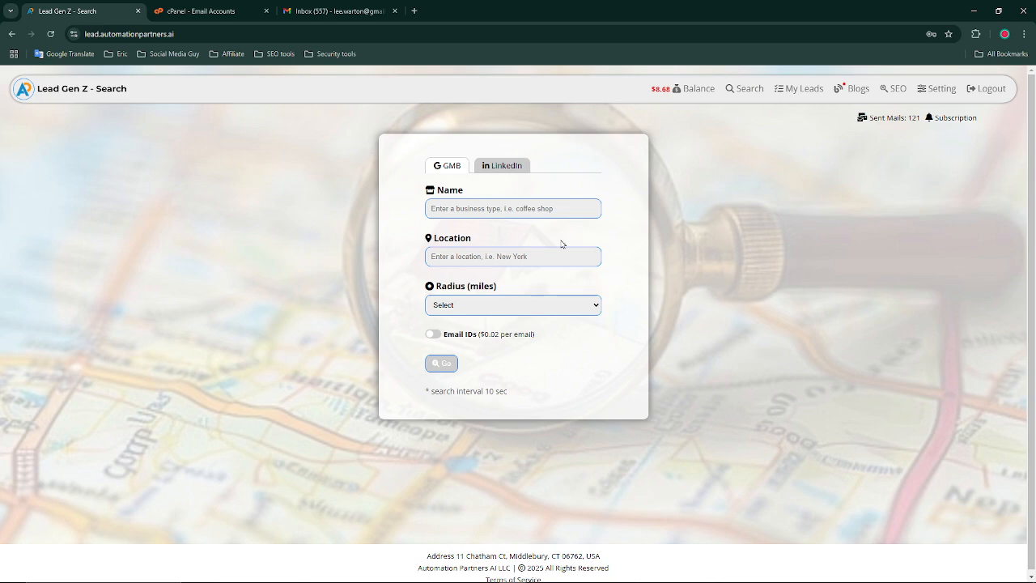
pyautogui.click(518, 210)
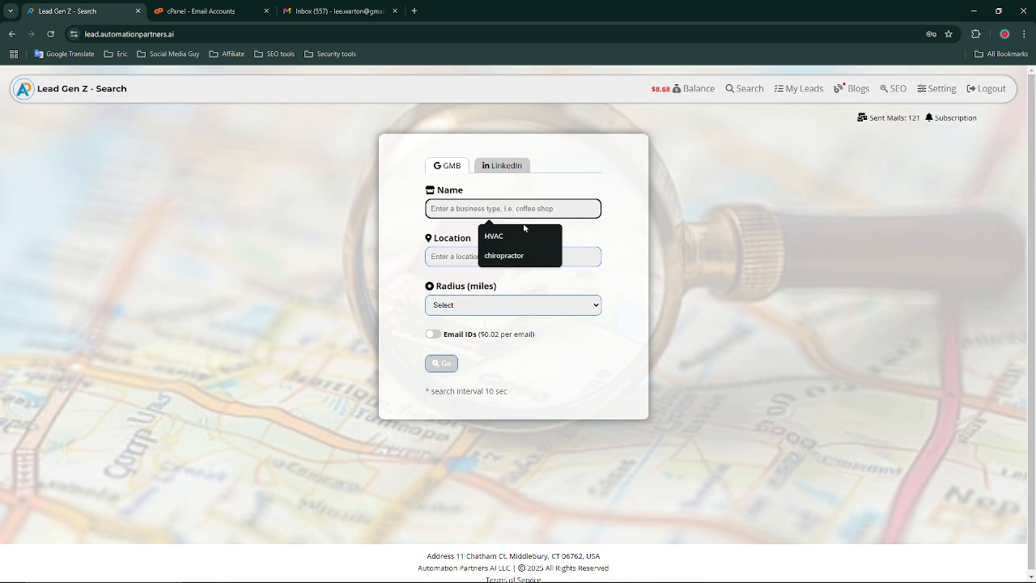
pyautogui.click(513, 234)
pyautogui.click(772, 276)
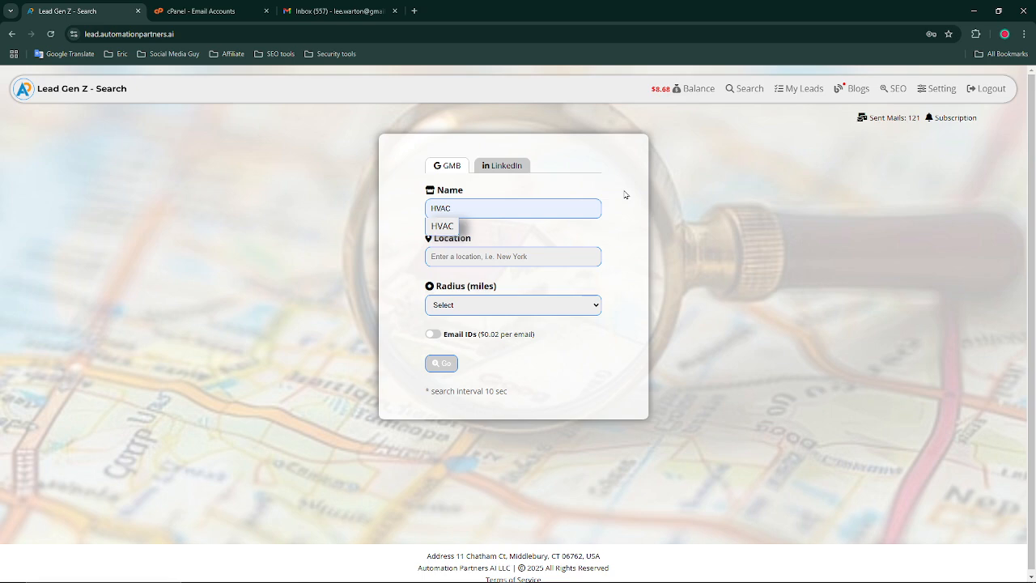
pyautogui.click(445, 231)
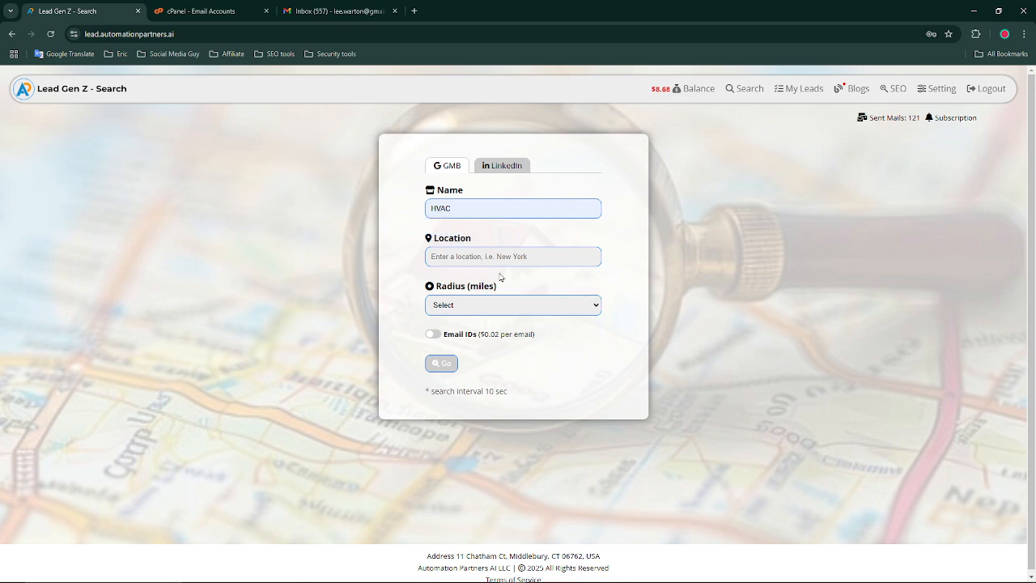
# Set location Illinois City, IL, USA, radius 20 miles, email lookup on, and run the search
pyautogui.click(492, 255)
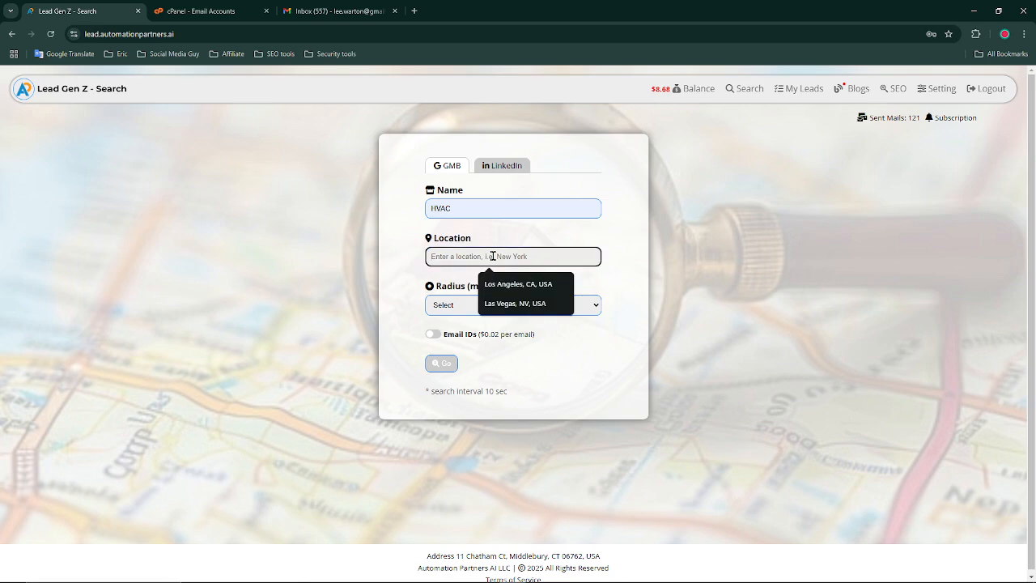
pyautogui.write('illinoi')
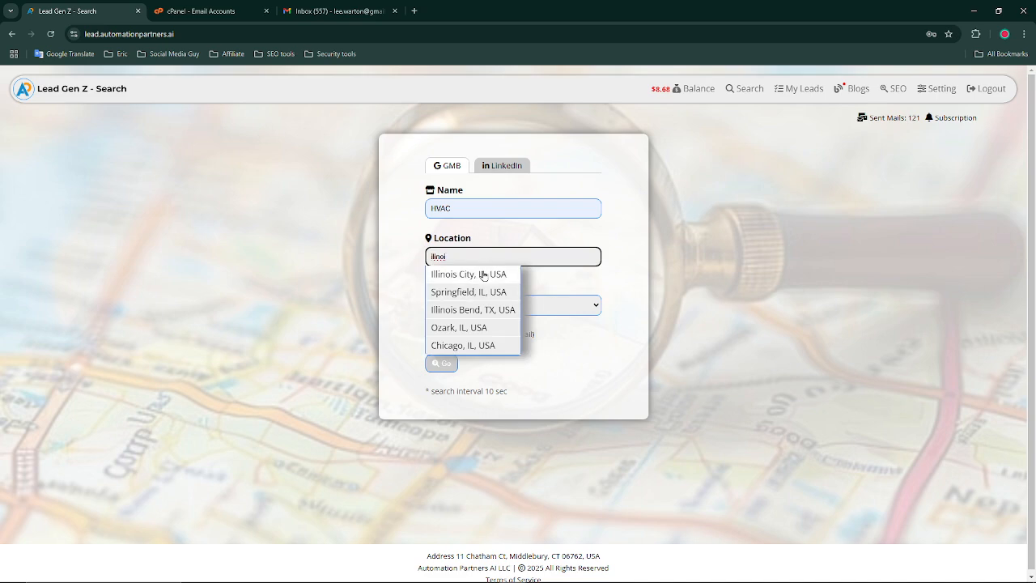
pyautogui.click(485, 275)
pyautogui.click(477, 306)
pyautogui.click(464, 363)
pyautogui.click(432, 334)
pyautogui.click(443, 365)
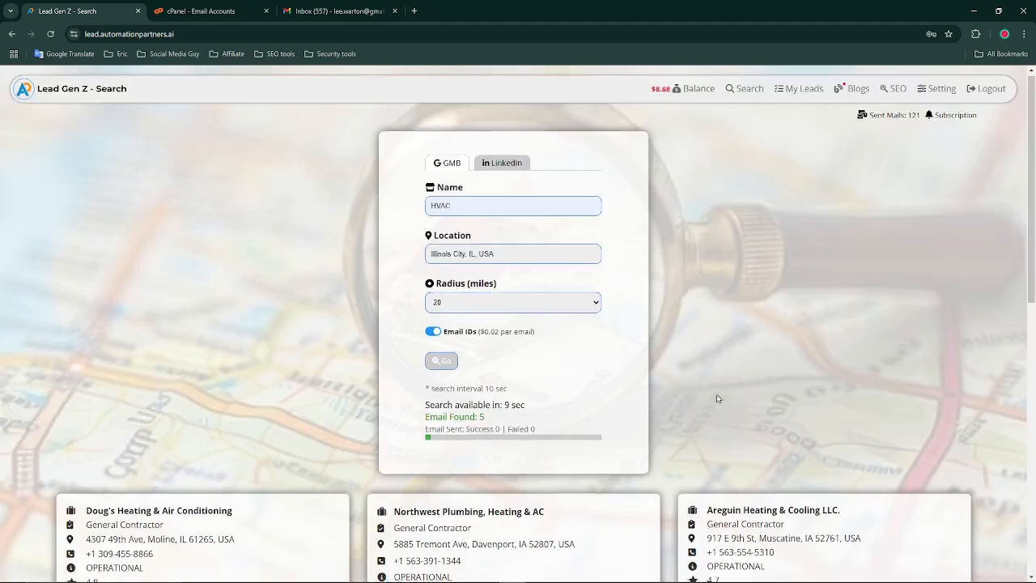
# Scroll through the HVAC lead cards as results finish, then back to the top
pyautogui.scroll(-5, 720, 396)
pyautogui.scroll(5, 715, 394)
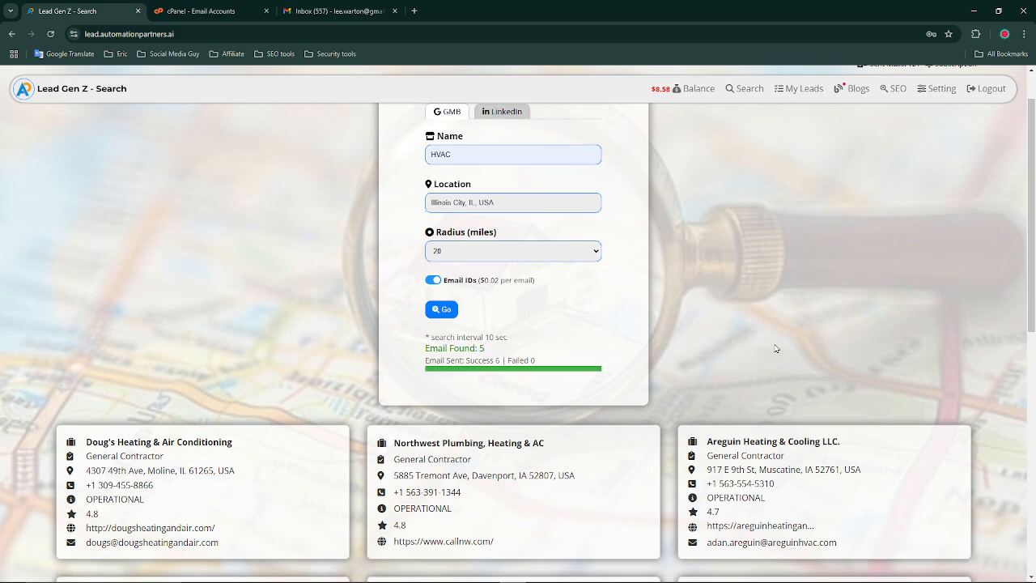
pyautogui.scroll(1, 784, 332)
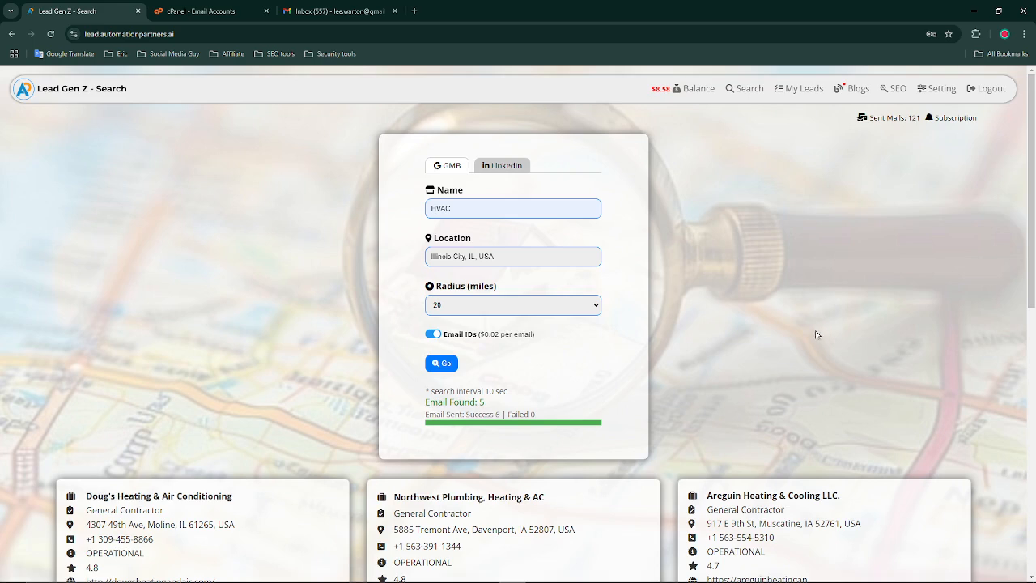
# Look through the current account's Settings page, then log out
pyautogui.click(933, 93)
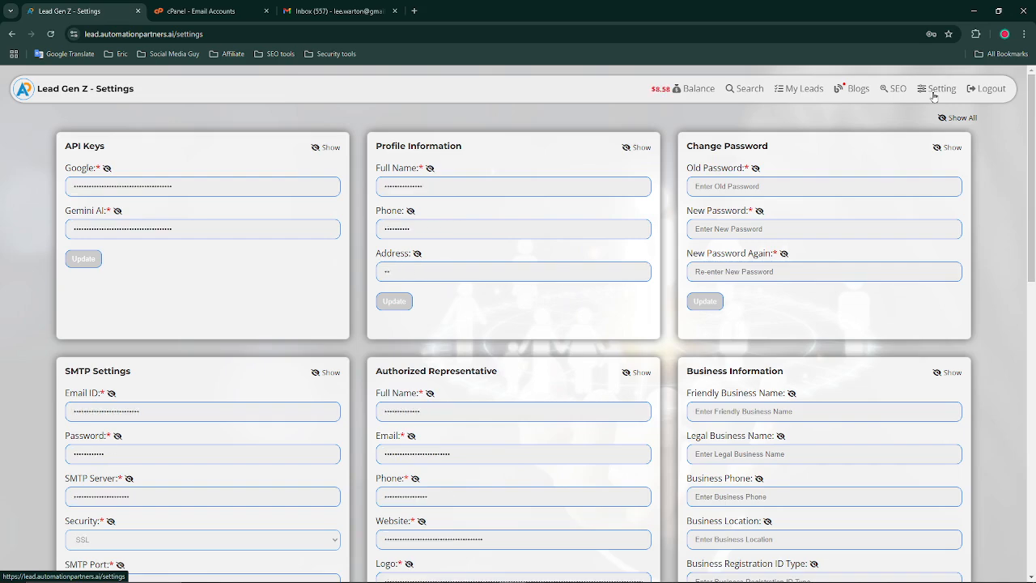
pyautogui.scroll(-1, 1033, 196)
pyautogui.scroll(-2, 1033, 196)
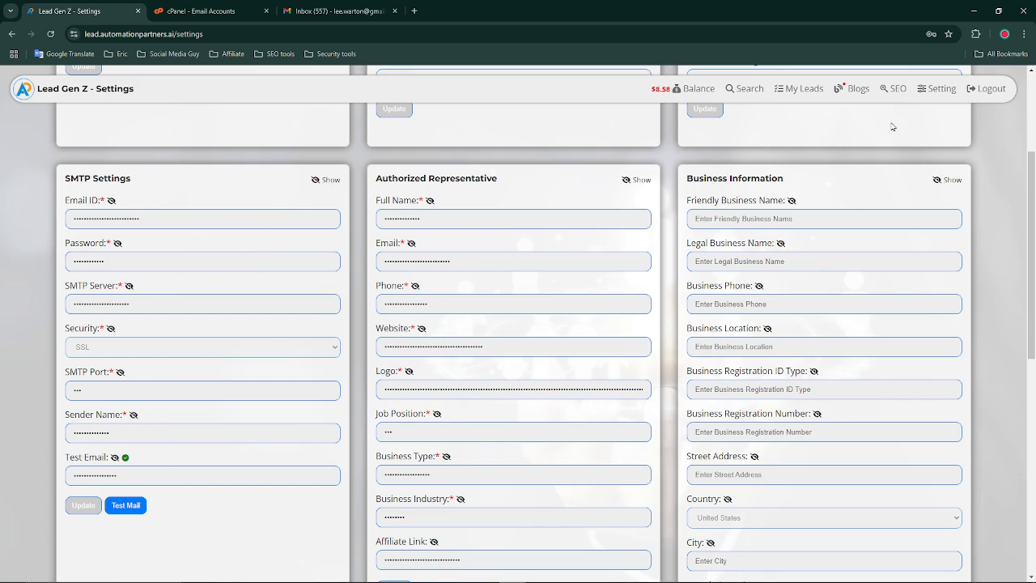
pyautogui.click(985, 91)
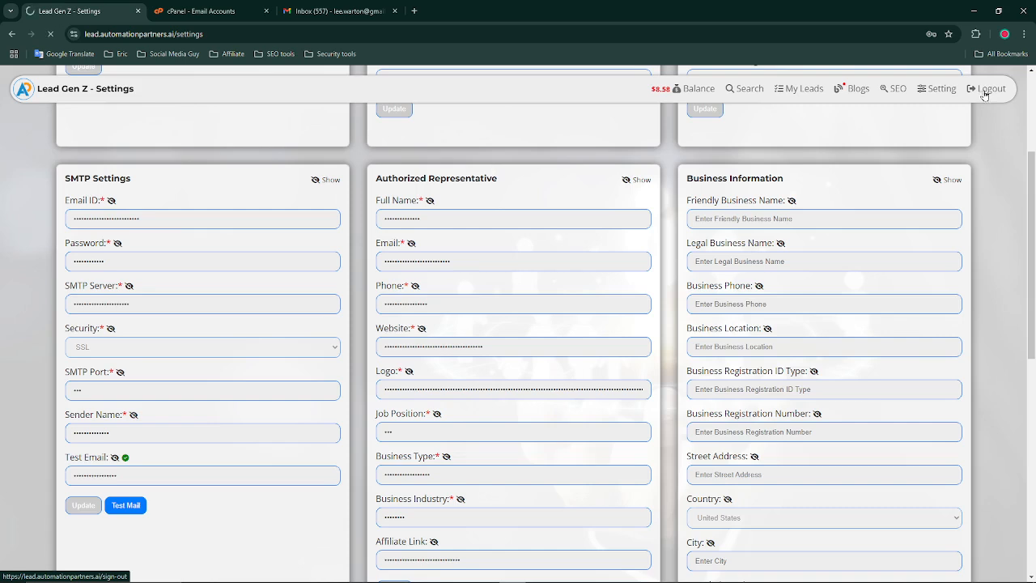
# Log in with a different saved account from the autofill list
pyautogui.click(554, 171)
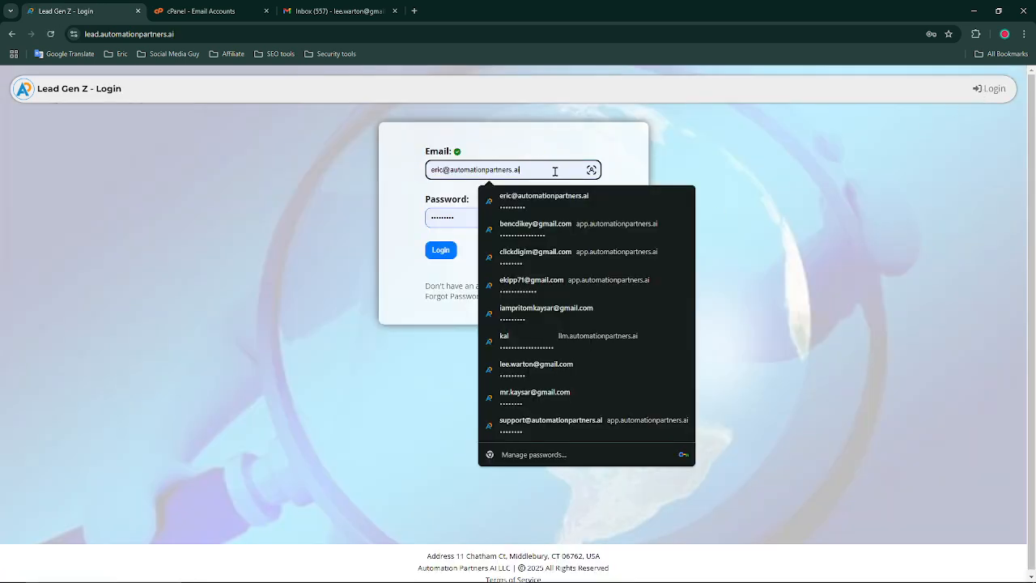
pyautogui.click(536, 366)
pyautogui.click(445, 253)
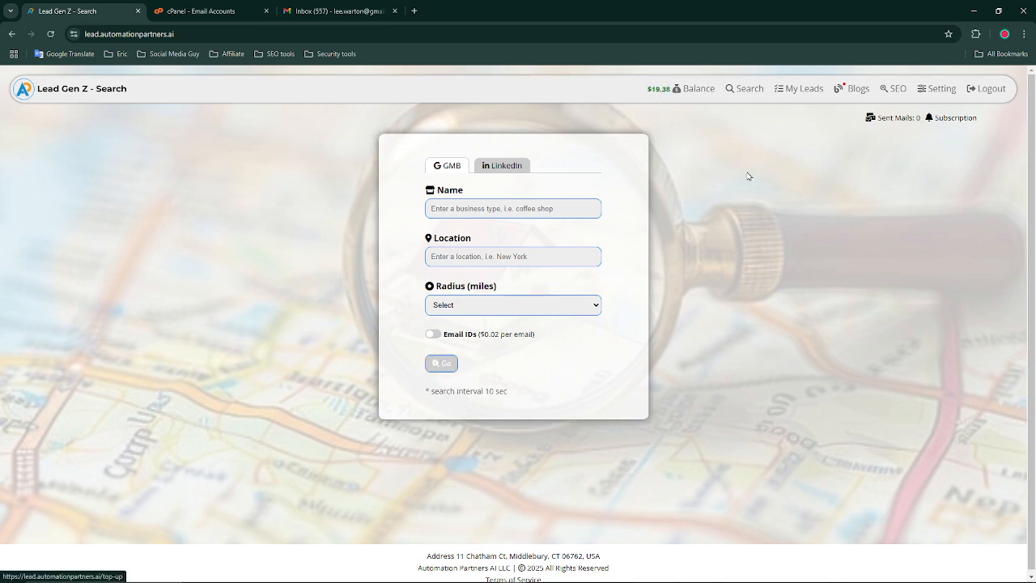
# Open the new account's Settings and review its SMTP, Gemini and Google key fields
pyautogui.click(936, 91)
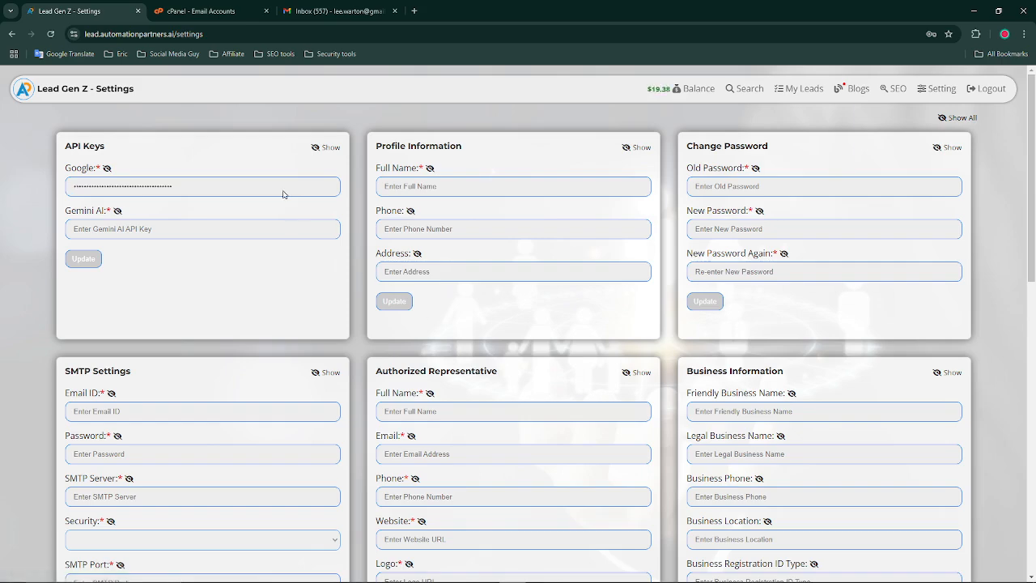
pyautogui.scroll(-2, 519, 294)
pyautogui.scroll(-4, 564, 347)
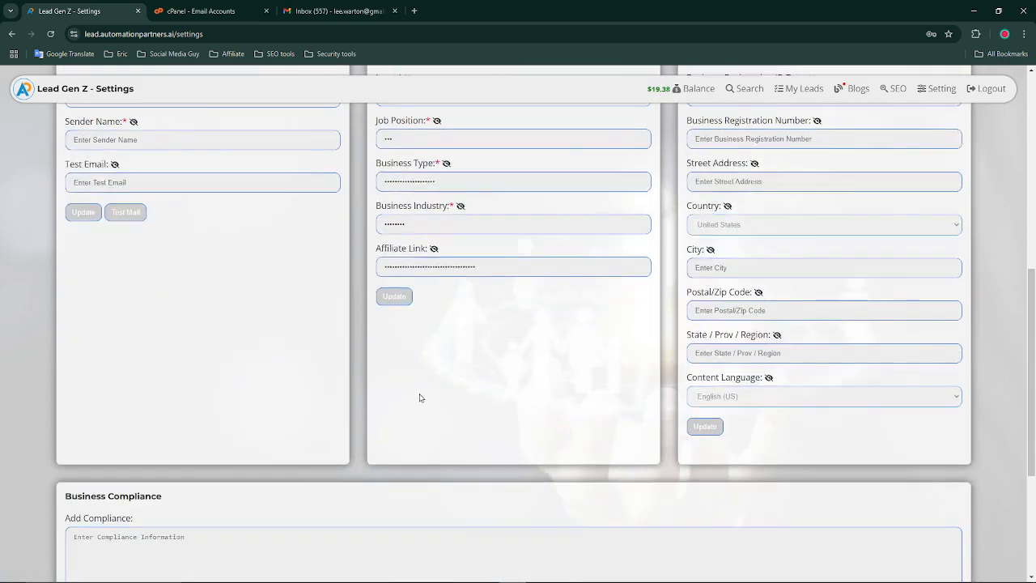
pyautogui.scroll(2, 423, 396)
pyautogui.scroll(3, 401, 334)
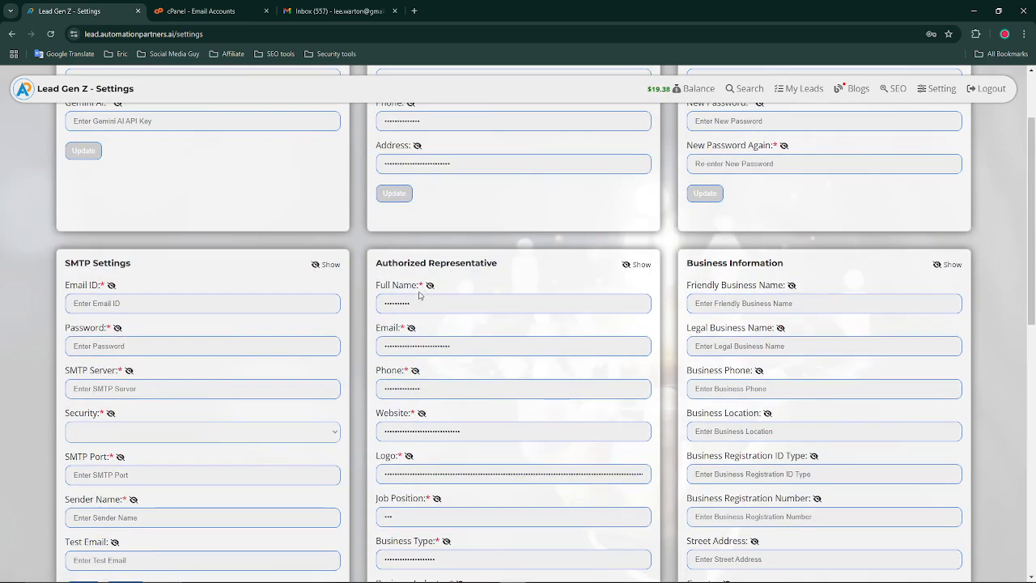
pyautogui.scroll(-1, 423, 298)
pyautogui.scroll(-1, 428, 349)
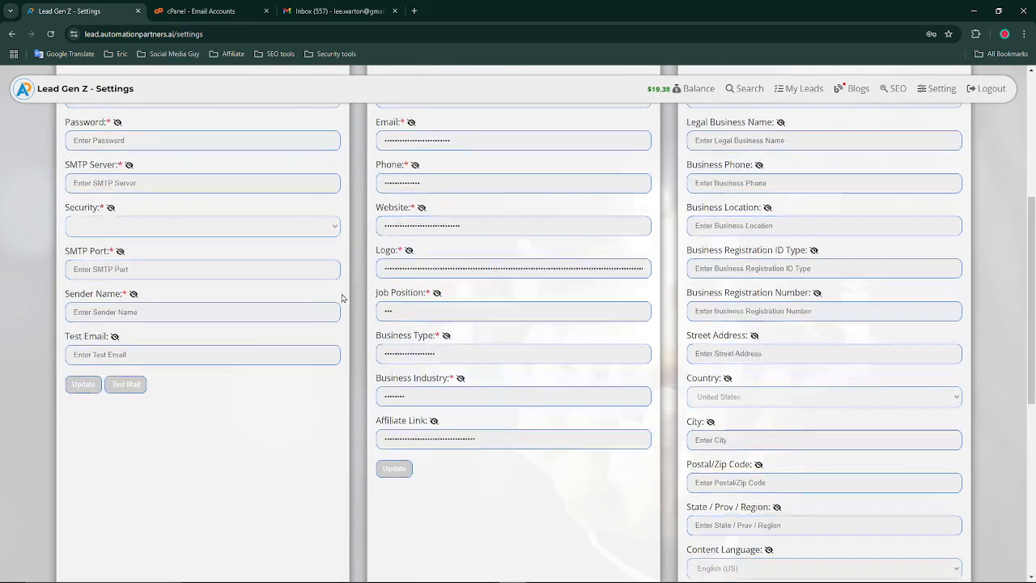
pyautogui.scroll(2, 79, 225)
pyautogui.scroll(2, 372, 392)
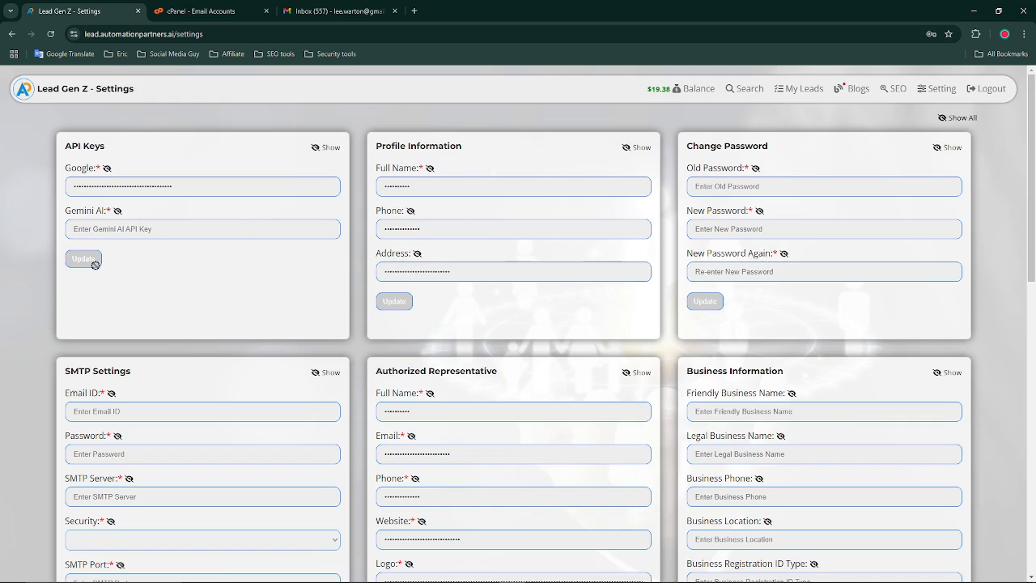
pyautogui.scroll(-2, 225, 373)
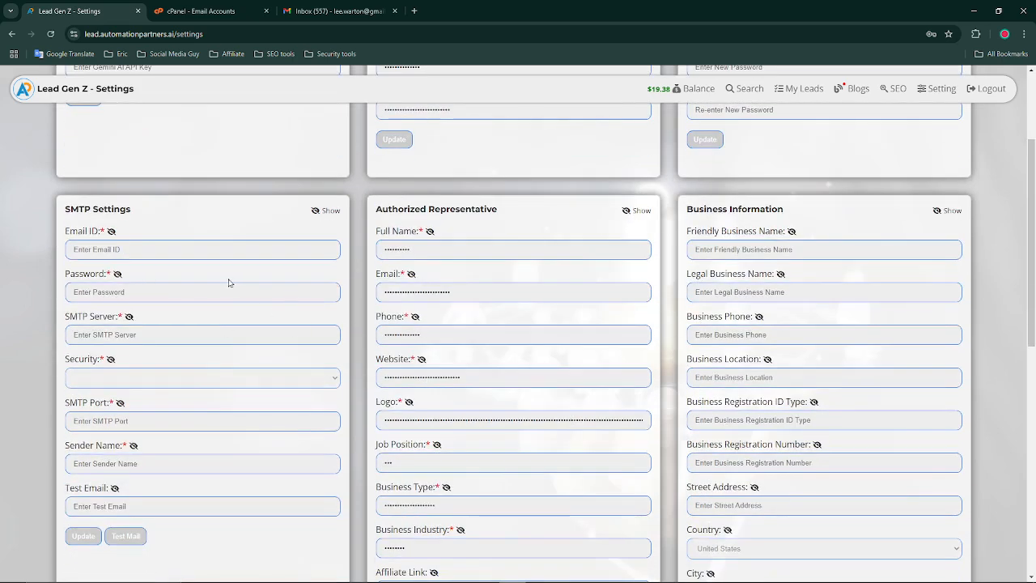
# Replace the cPanel tab with hostarmada.com and sign in to the client area
pyautogui.click(266, 11)
pyautogui.click(286, 10)
pyautogui.write('host')
pyautogui.press('Return')
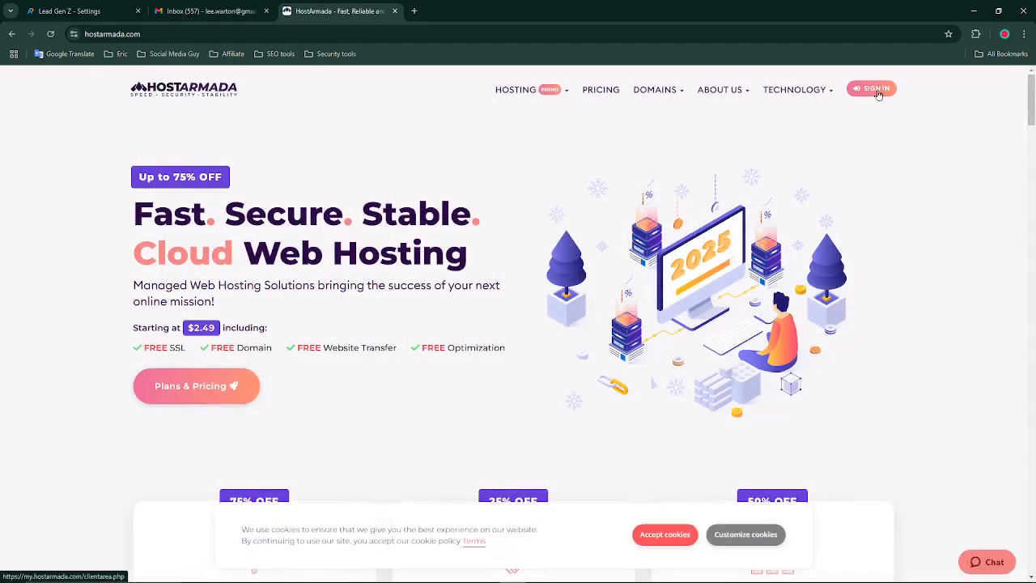
pyautogui.click(878, 94)
pyautogui.moveTo(340, 11); pyautogui.dragTo(210, 7)
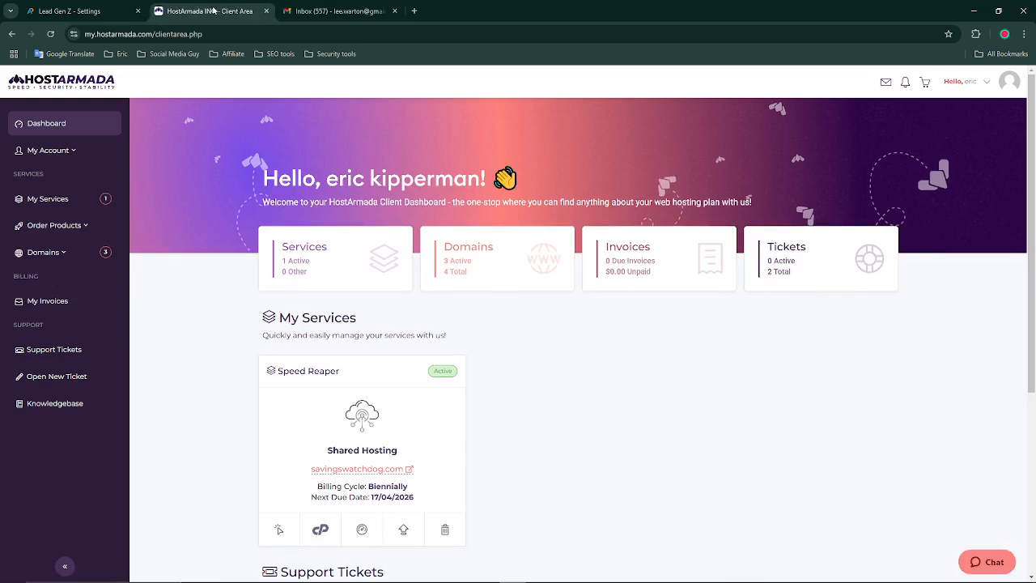
# Launch cPanel Tools for the hosting service and expand the Domains section
pyautogui.click(320, 531)
pyautogui.click(195, 8)
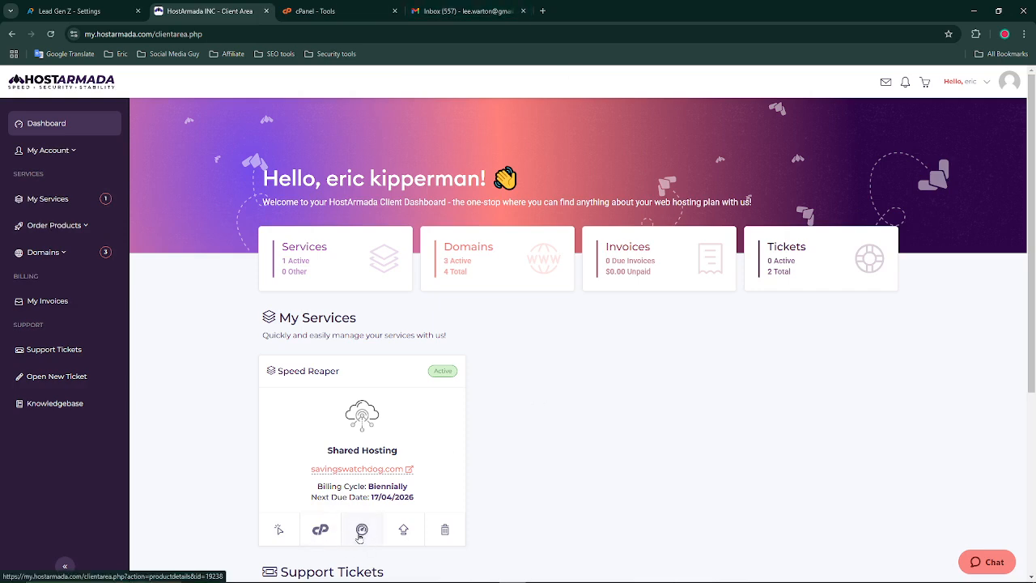
pyautogui.click(65, 252)
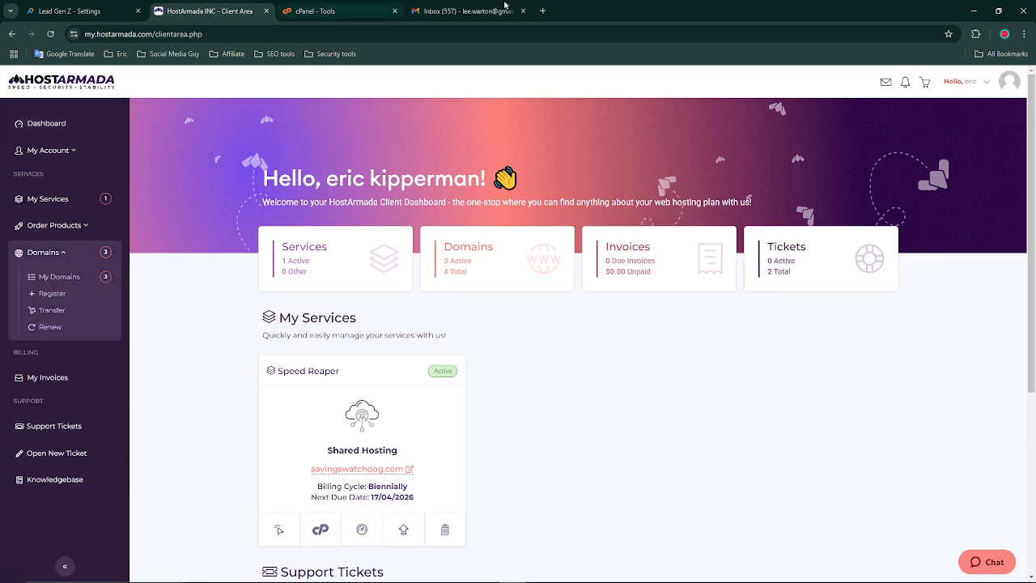
# Open the cPanel Email Accounts list and scroll through the existing mailboxes
pyautogui.click(367, 10)
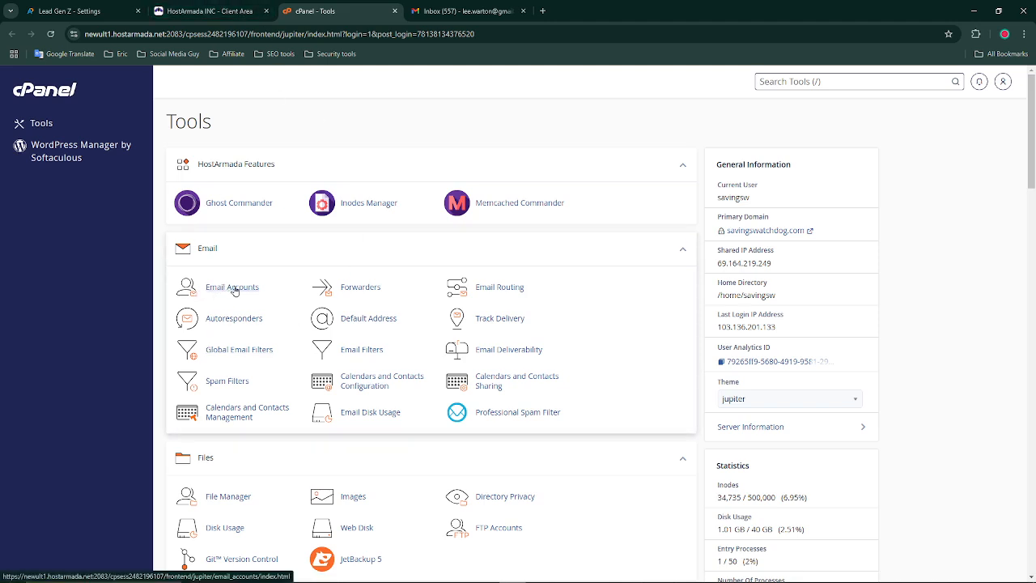
pyautogui.click(205, 10)
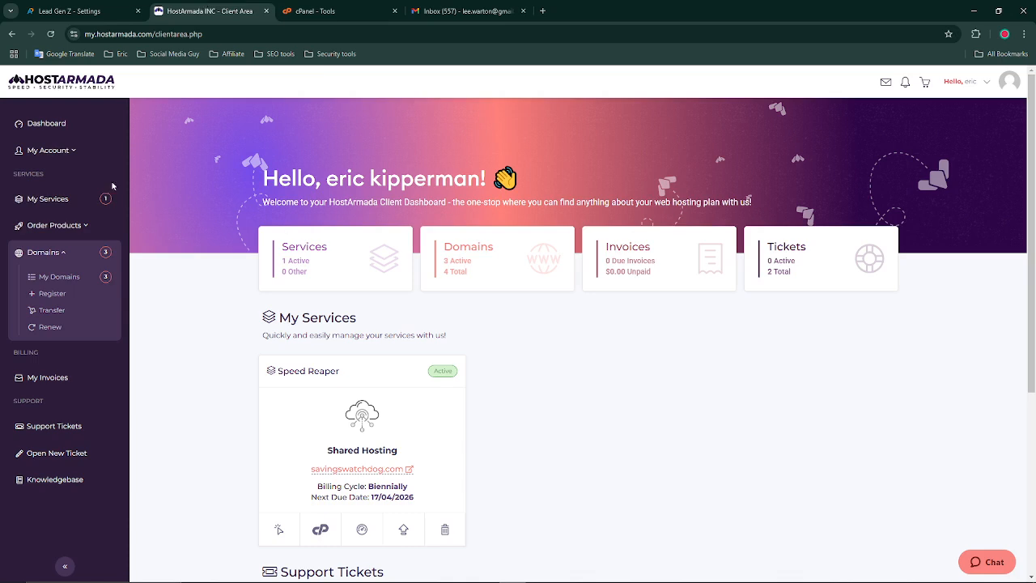
pyautogui.click(316, 10)
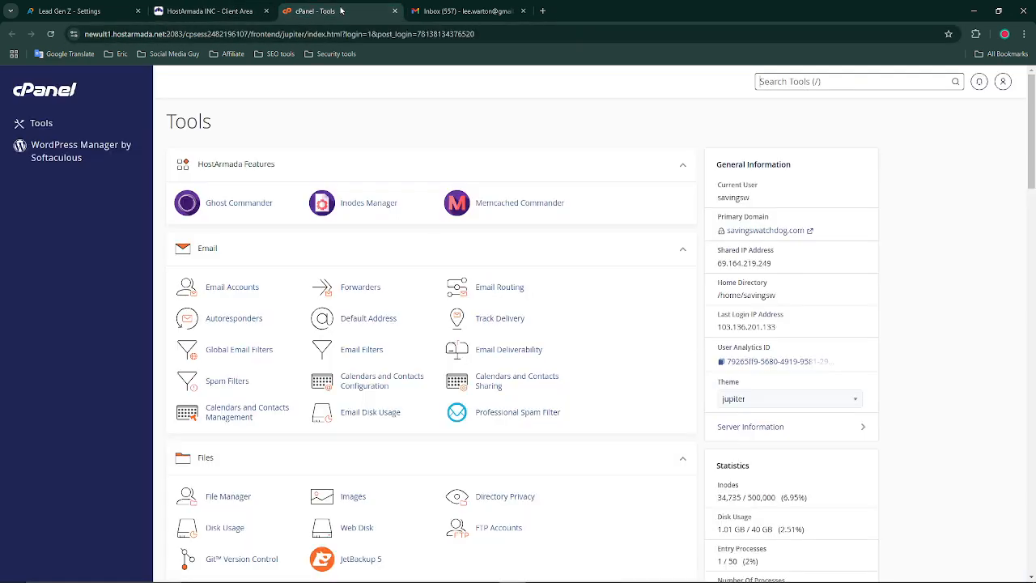
pyautogui.click(232, 288)
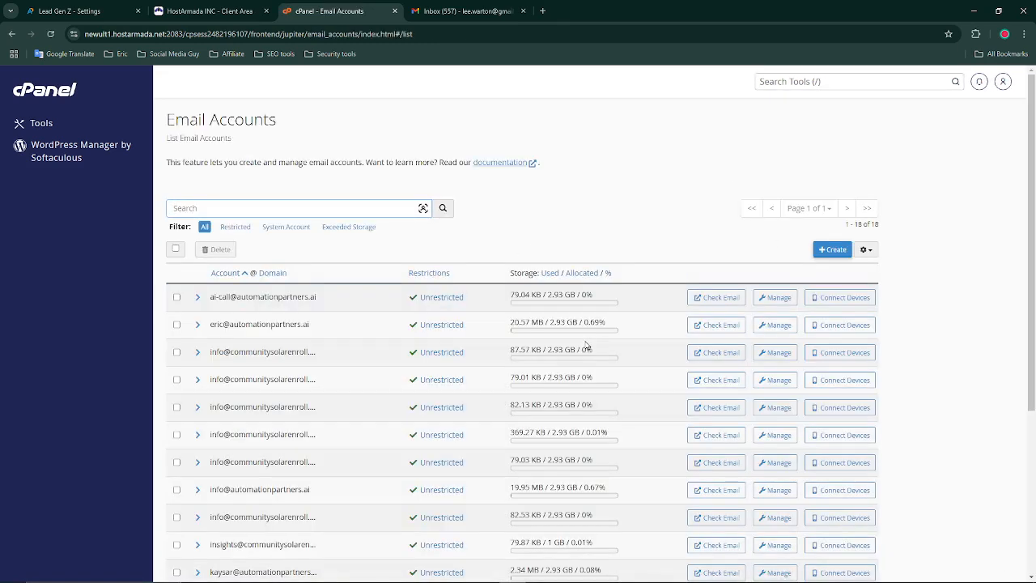
pyautogui.scroll(-5, 587, 346)
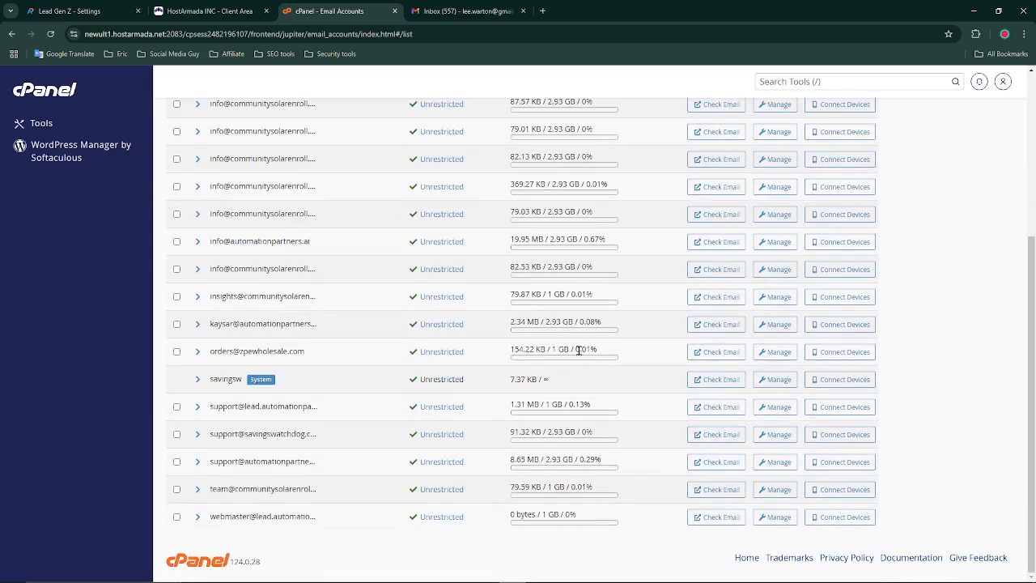
pyautogui.scroll(5, 587, 348)
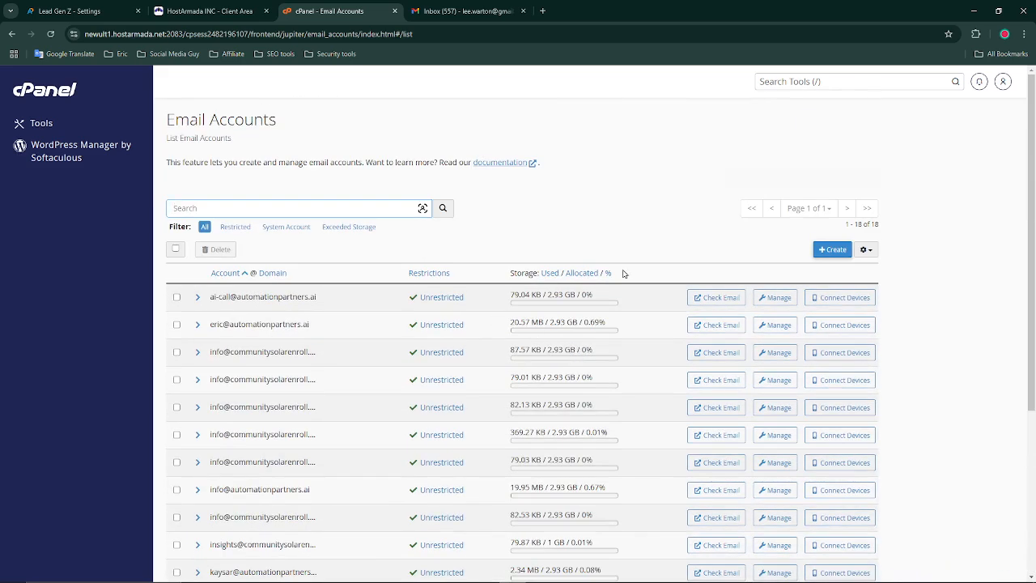
pyautogui.click(823, 256)
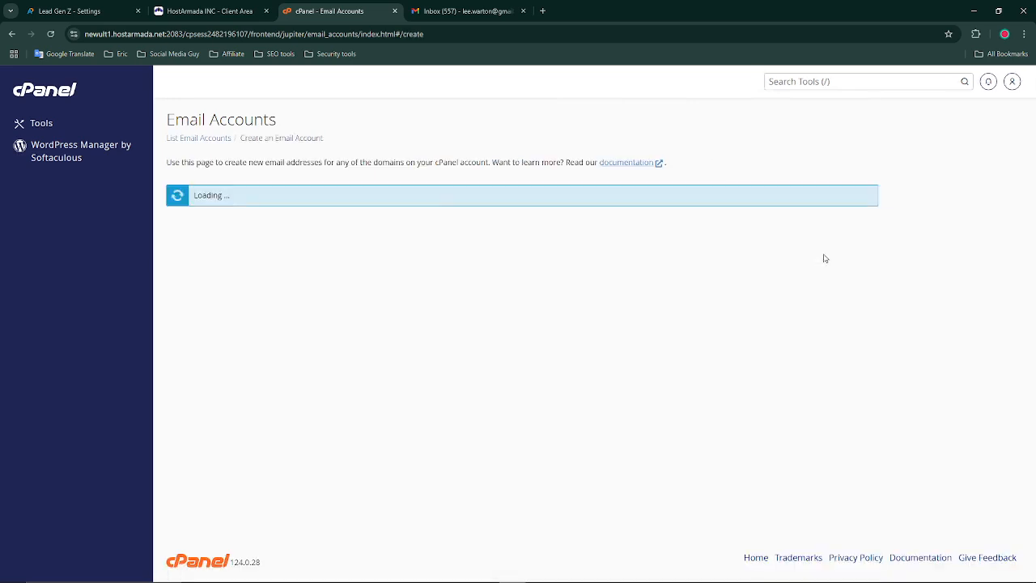
pyautogui.click(354, 237)
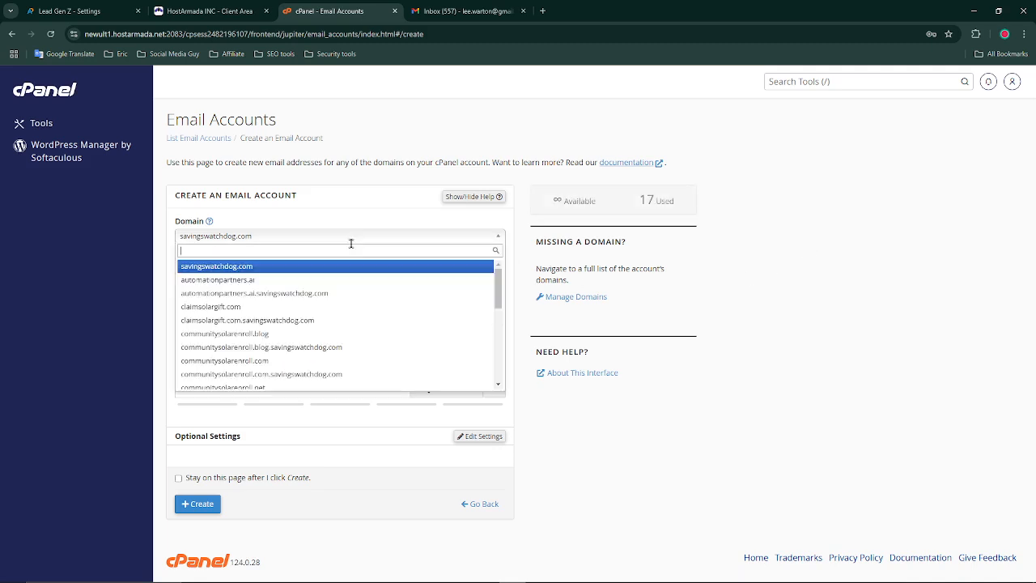
pyautogui.click(333, 276)
pyautogui.click(297, 296)
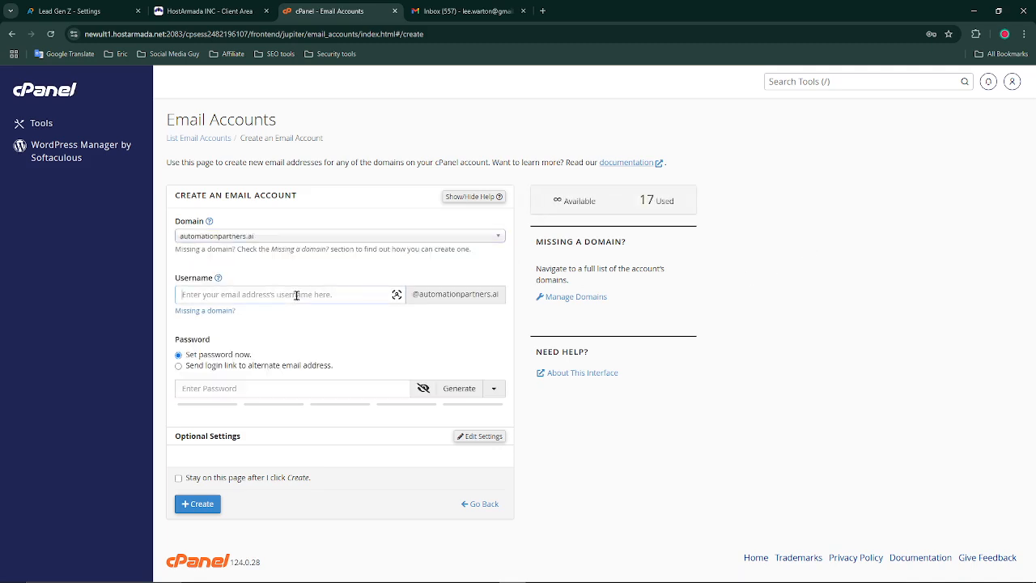
pyautogui.click(458, 389)
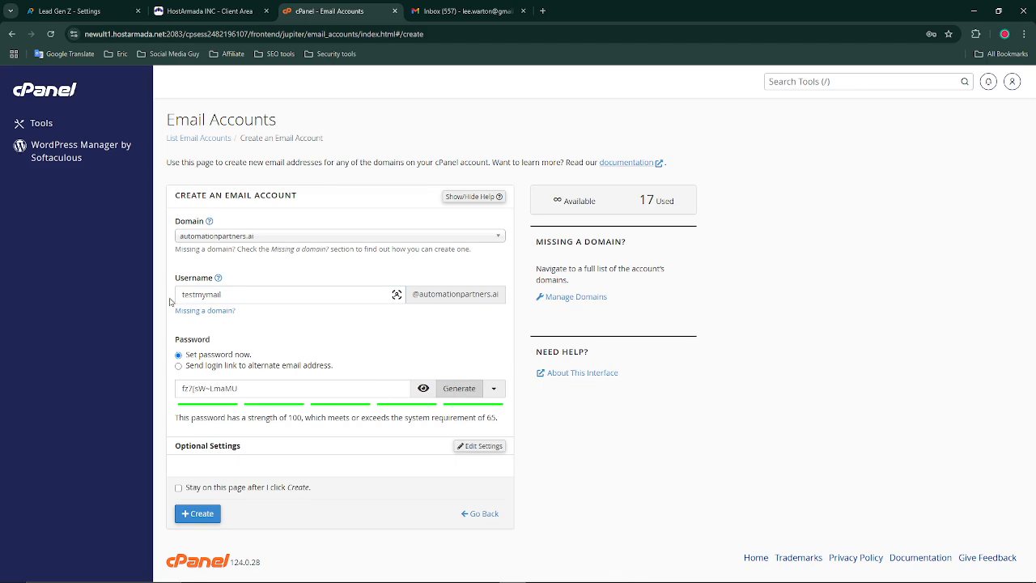
pyautogui.moveTo(173, 295); pyautogui.dragTo(246, 296)
pyautogui.hotkey('ctrl', 'c')
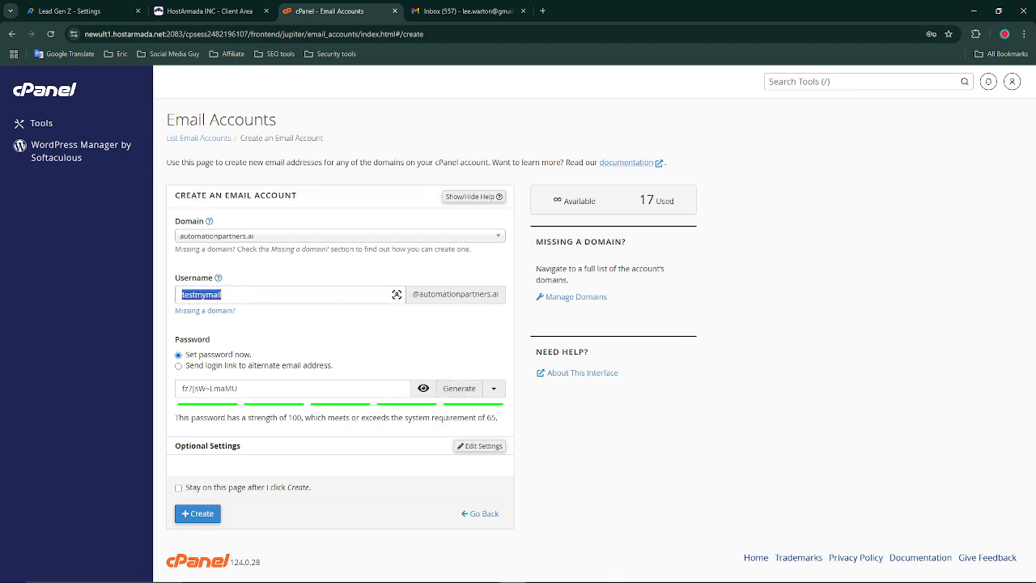
pyautogui.click(221, 574)
pyautogui.hotkey('ctrl', 'v')
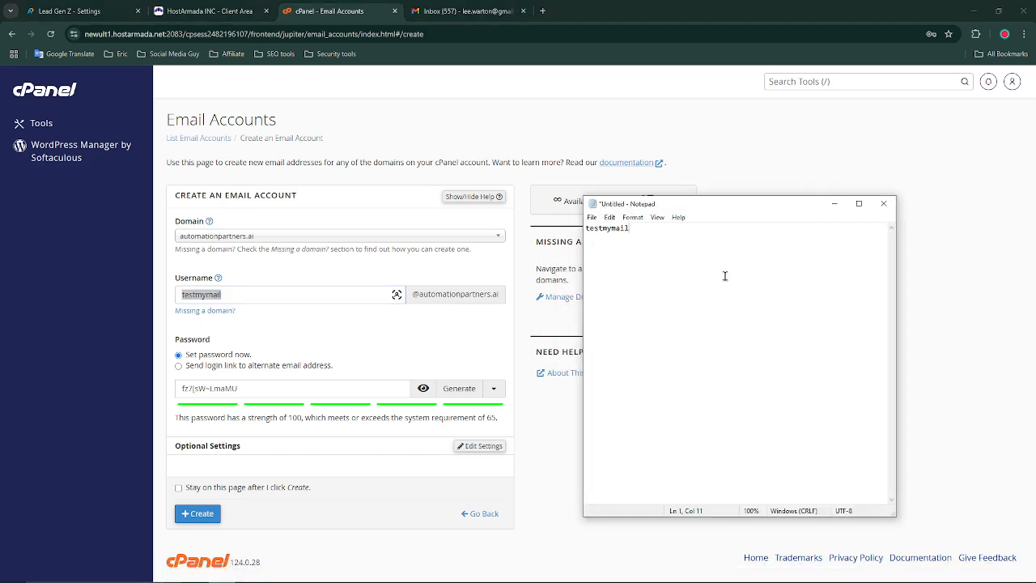
pyautogui.click(502, 300)
pyautogui.moveTo(500, 295); pyautogui.dragTo(413, 296)
pyautogui.hotkey('ctrl', 'c')
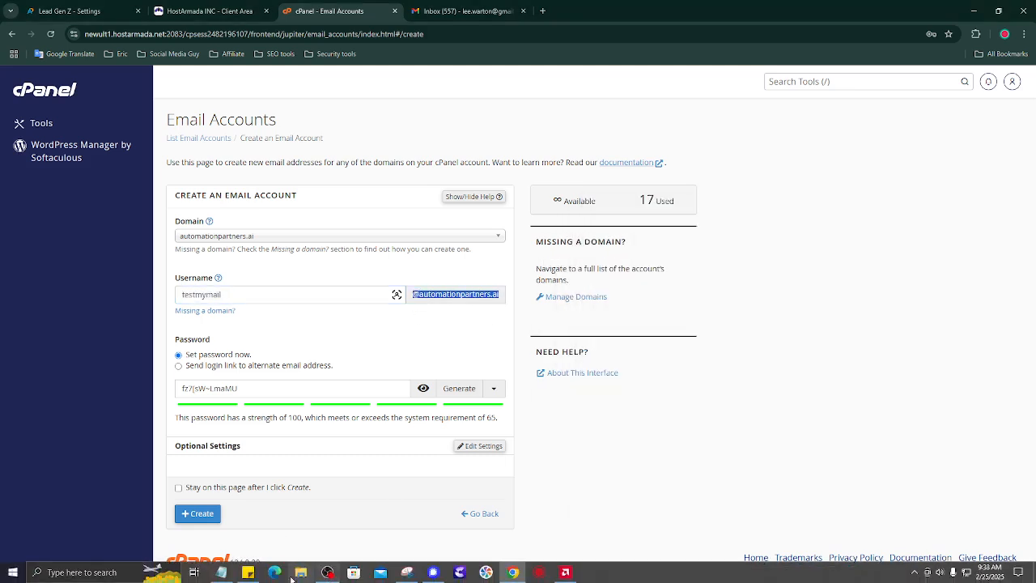
pyautogui.click(220, 573)
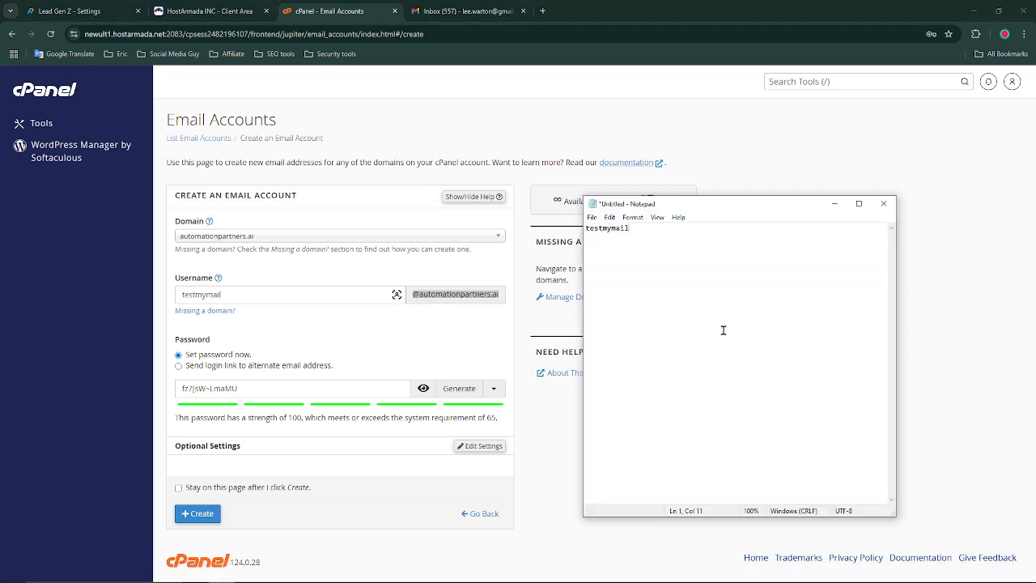
pyautogui.hotkey('ctrl', 'v')
pyautogui.click(365, 391)
pyautogui.hotkey('ctrl', 'a')
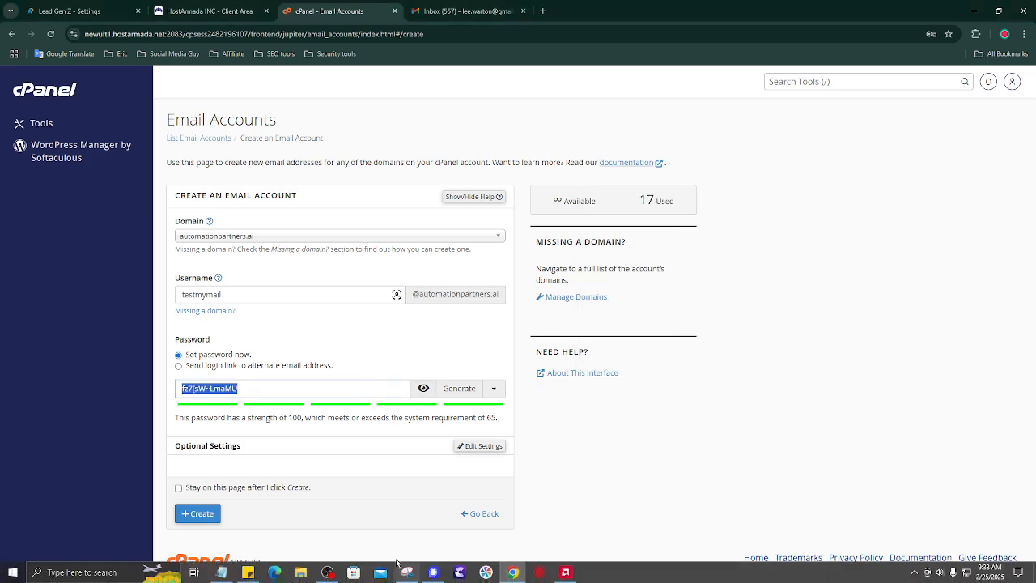
pyautogui.click(241, 576)
pyautogui.press('Return')
pyautogui.press('Return')
pyautogui.hotkey('ctrl', 'v')
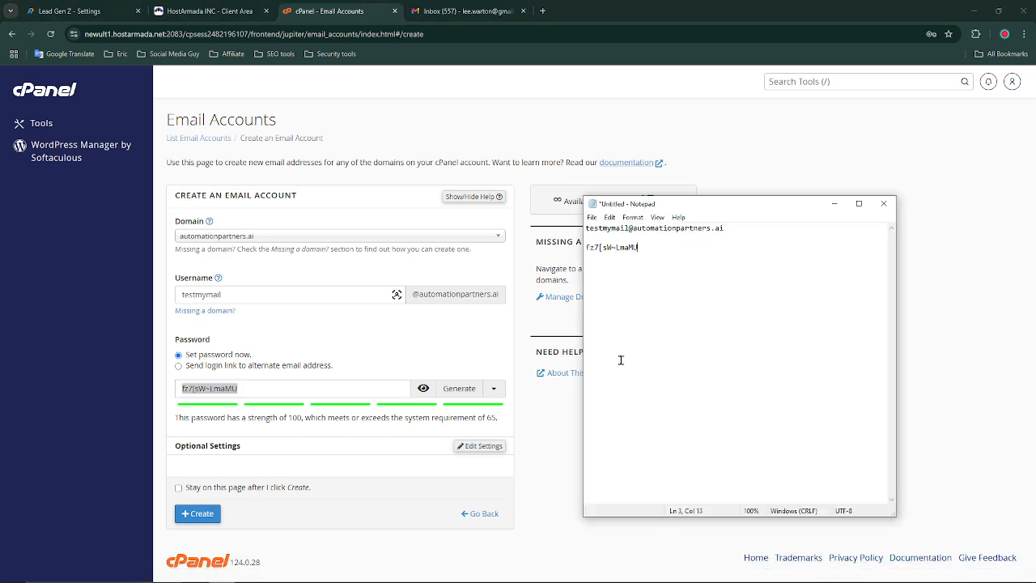
pyautogui.click(201, 515)
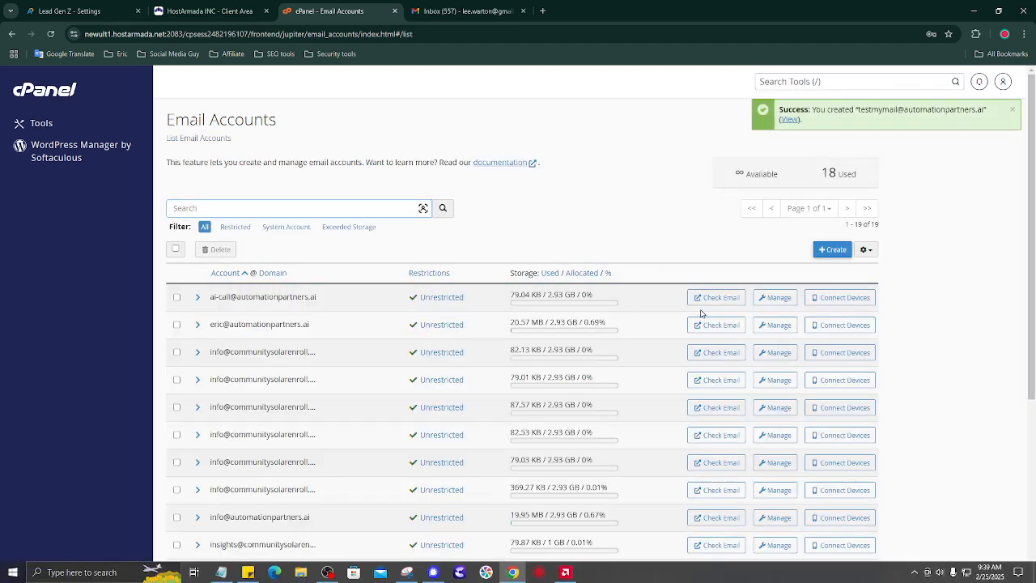
pyautogui.hotkey('ctrl', 'f')
pyautogui.hotkey('ctrl', 'v')
pyautogui.write('test')
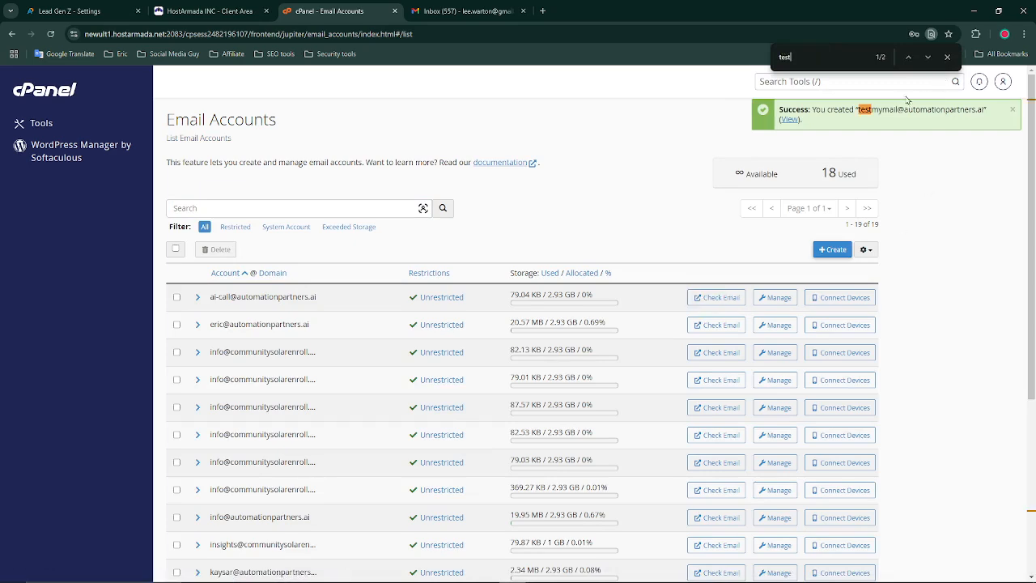
pyautogui.moveTo(858, 109); pyautogui.dragTo(903, 109)
pyautogui.hotkey('ctrl', 'c')
pyautogui.doubleClick(837, 59)
pyautogui.hotkey('ctrl', 'v')
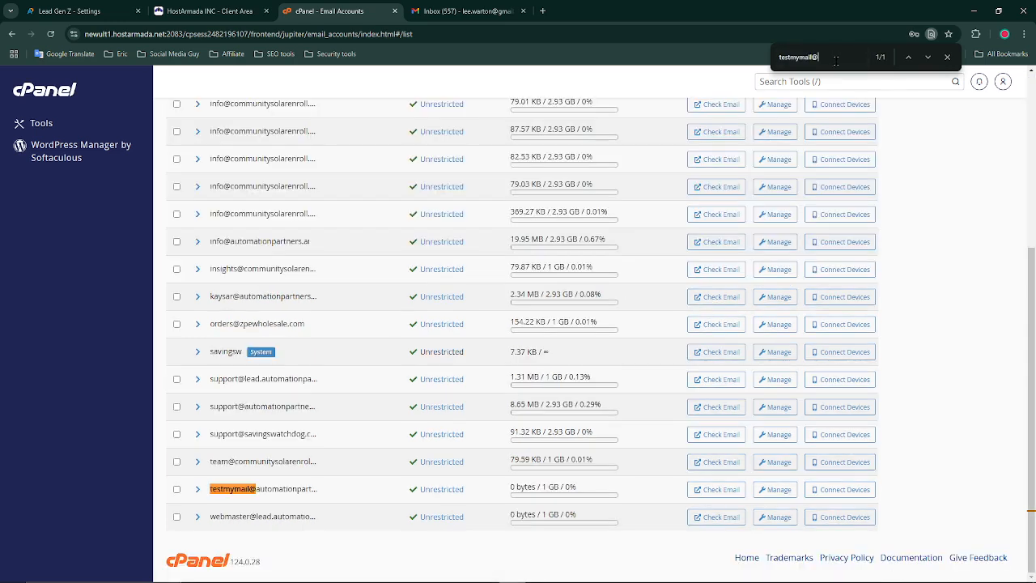
# Open the testmymail mailbox in Roundcube and read the client configuration email
pyautogui.click(716, 489)
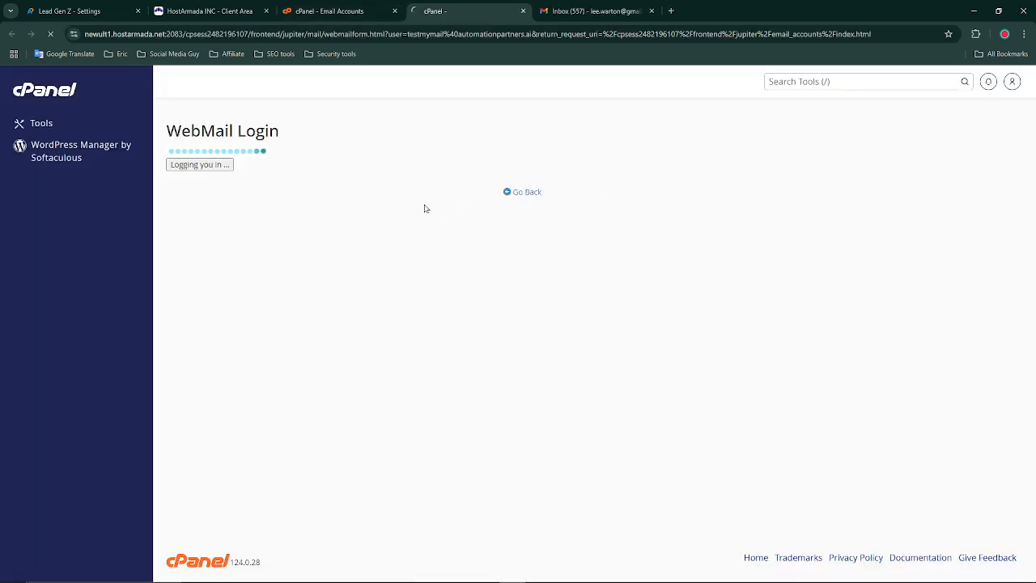
pyautogui.click(33, 236)
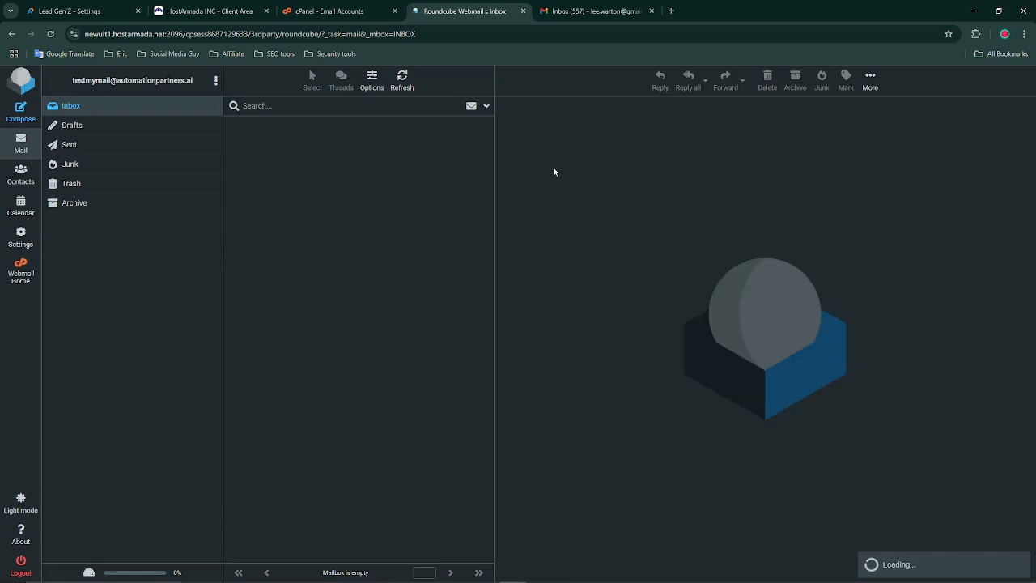
pyautogui.click(363, 132)
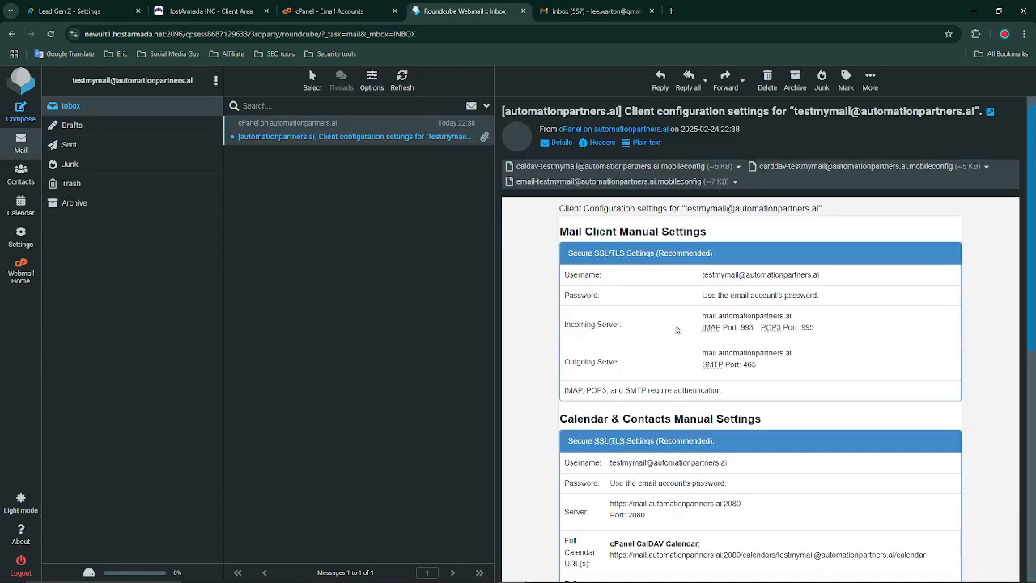
pyautogui.click(100, 8)
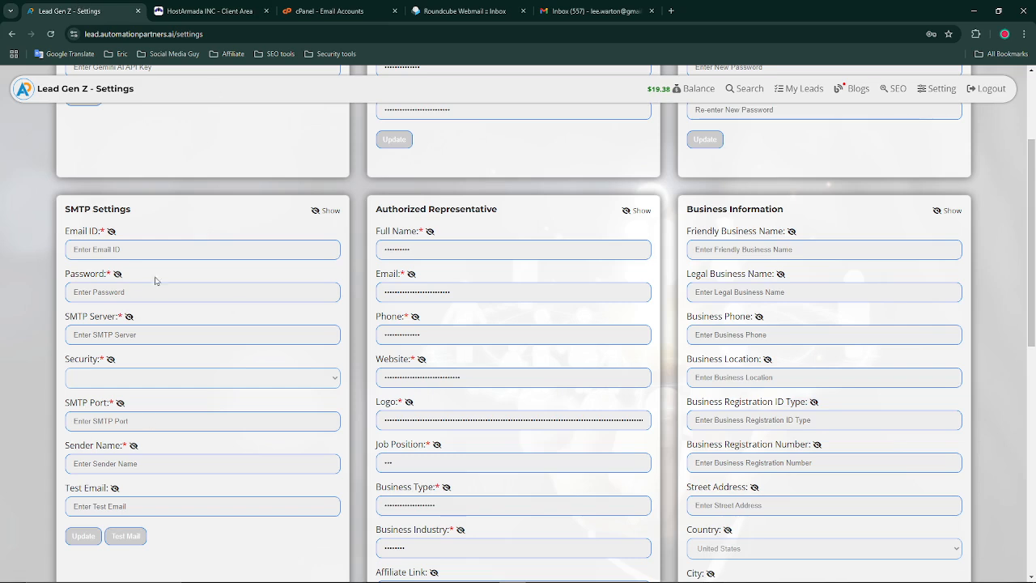
# Fill the SMTP Email ID with the new mailbox address copied from webmail
pyautogui.click(317, 217)
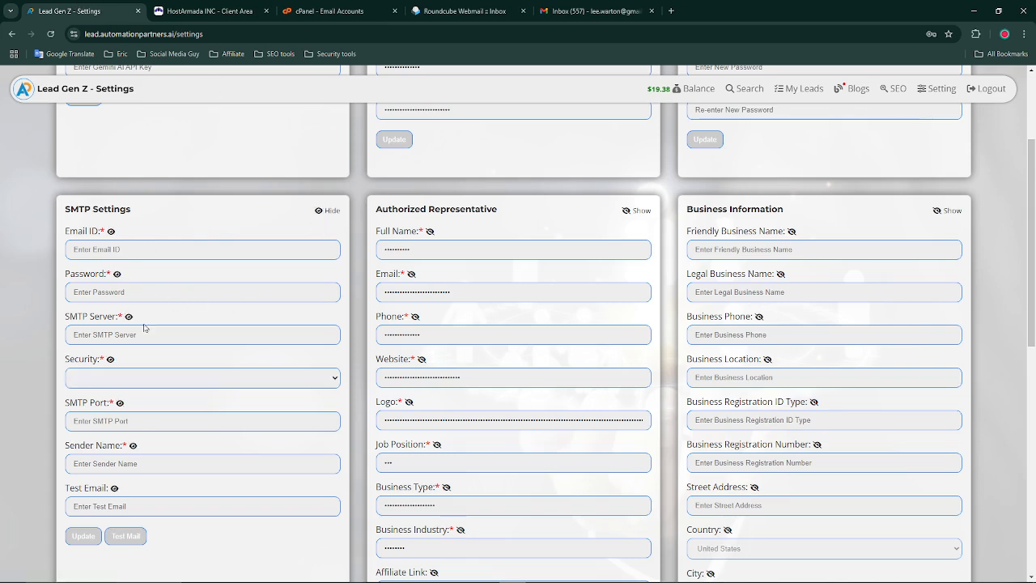
pyautogui.click(127, 251)
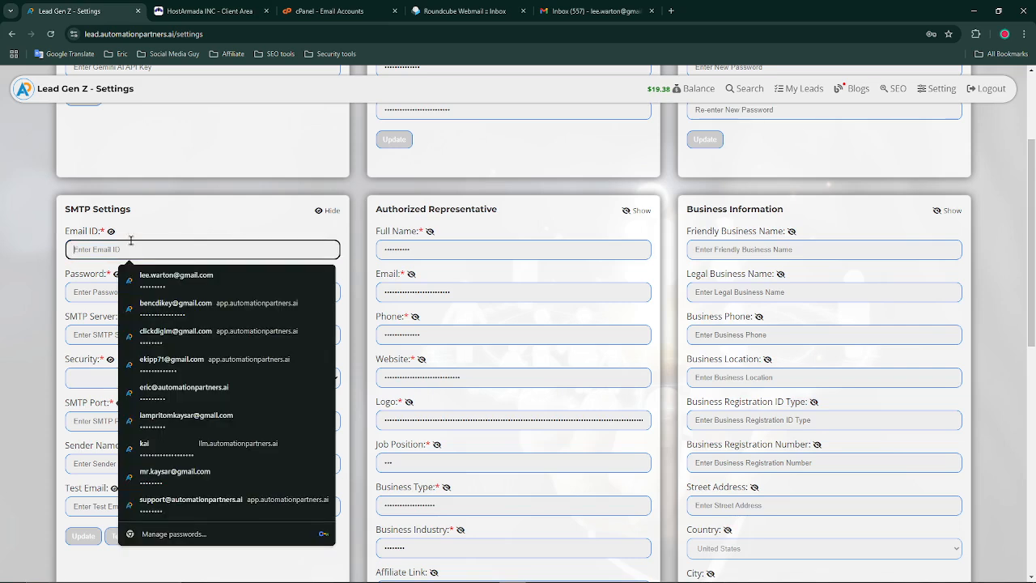
pyautogui.click(77, 284)
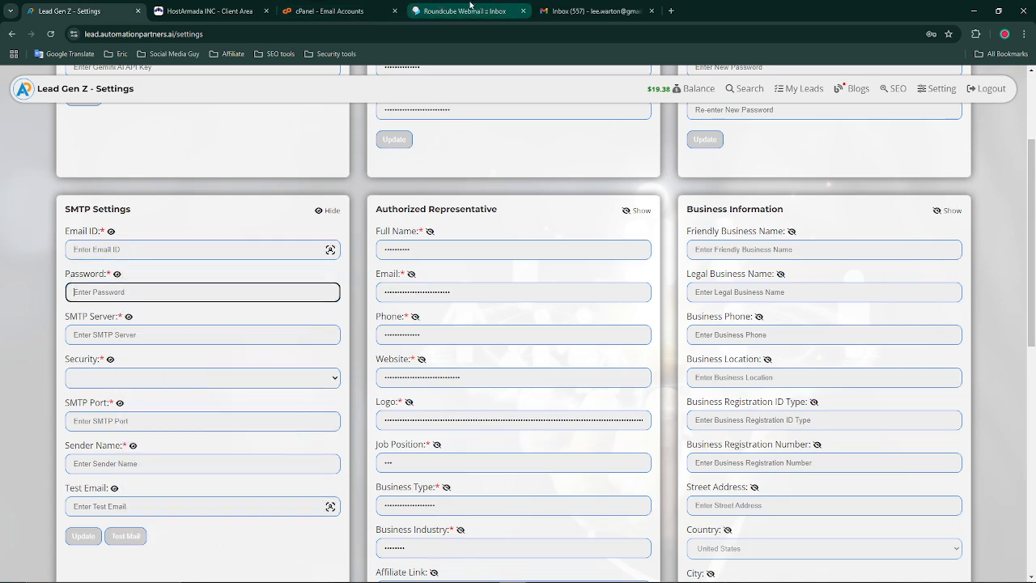
pyautogui.click(440, 10)
pyautogui.tripleClick(731, 274)
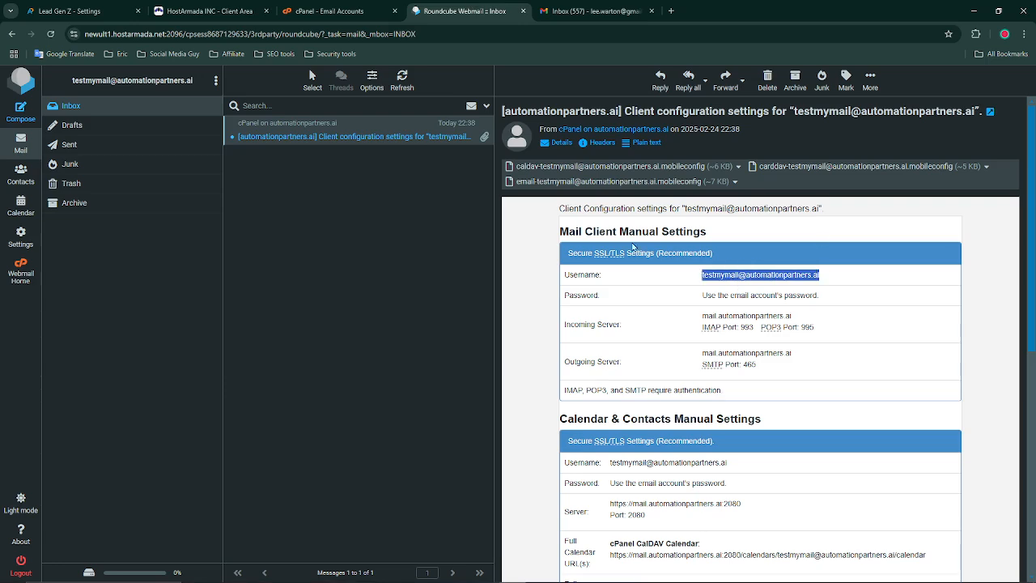
pyautogui.click(73, 10)
pyautogui.click(174, 249)
pyautogui.hotkey('ctrl', 'v')
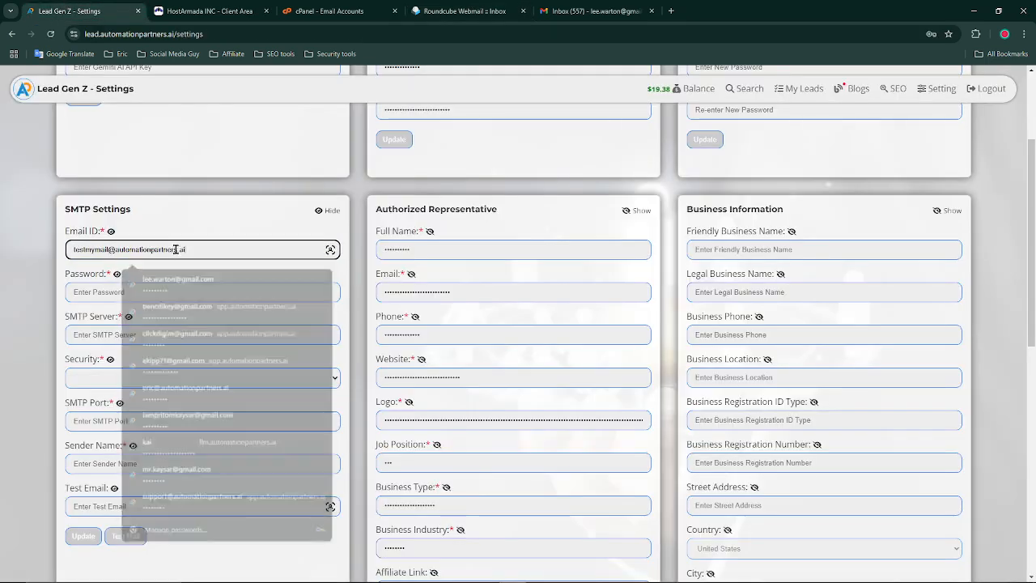
# Paste the mailbox password from the Notepad notes into the SMTP Password field
pyautogui.click(142, 293)
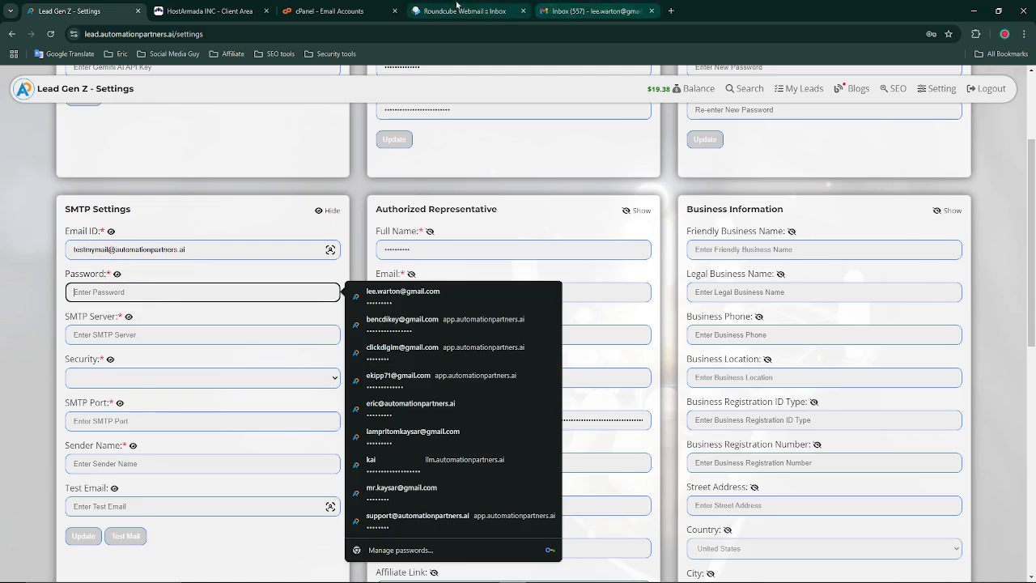
pyautogui.click(218, 572)
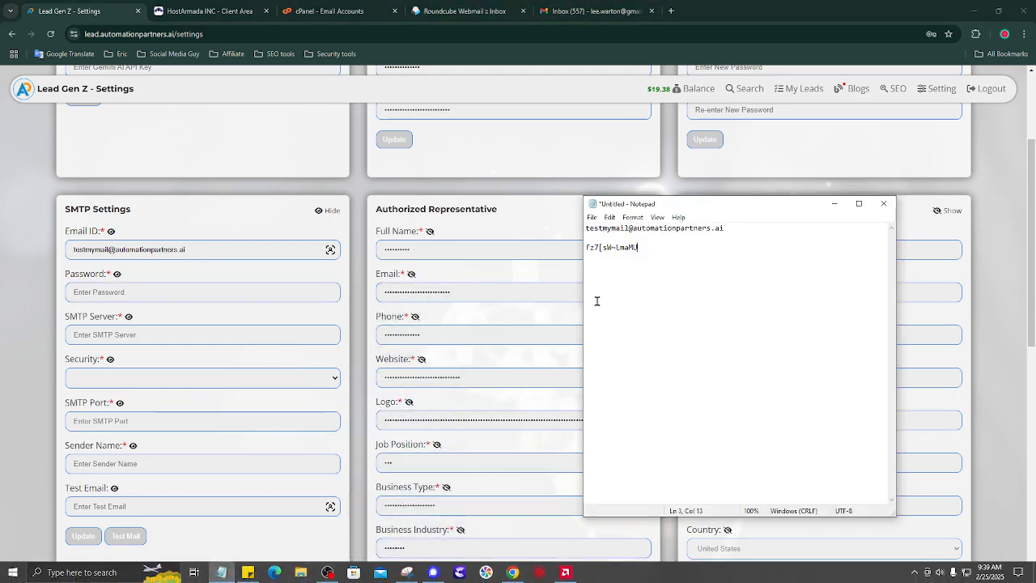
pyautogui.moveTo(645, 247); pyautogui.dragTo(574, 242)
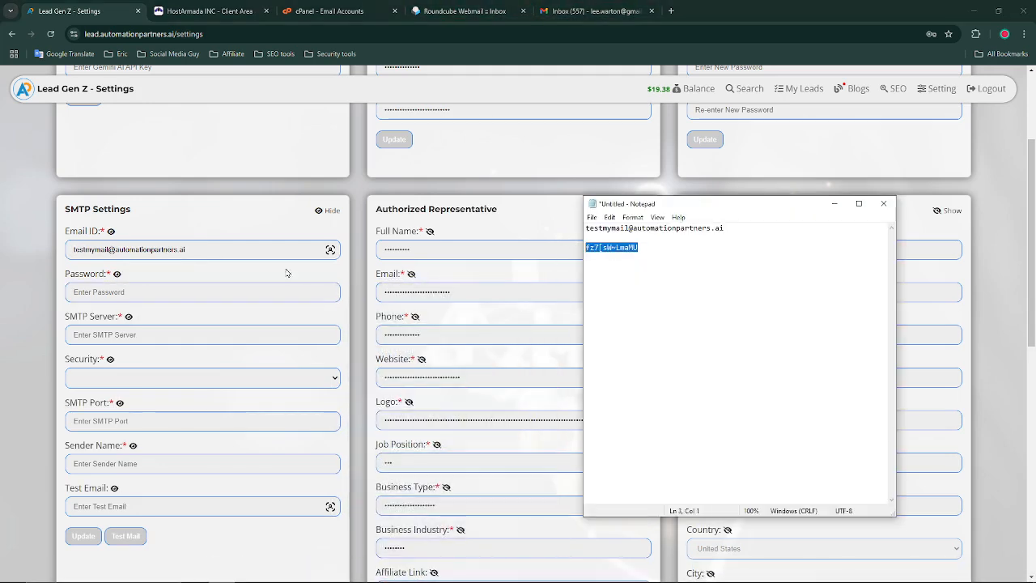
pyautogui.click(158, 294)
pyautogui.hotkey('ctrl', 'v')
# Close the HostArmada and cPanel tabs and enter mail.automationpartners.ai as SMTP Server
pyautogui.click(156, 334)
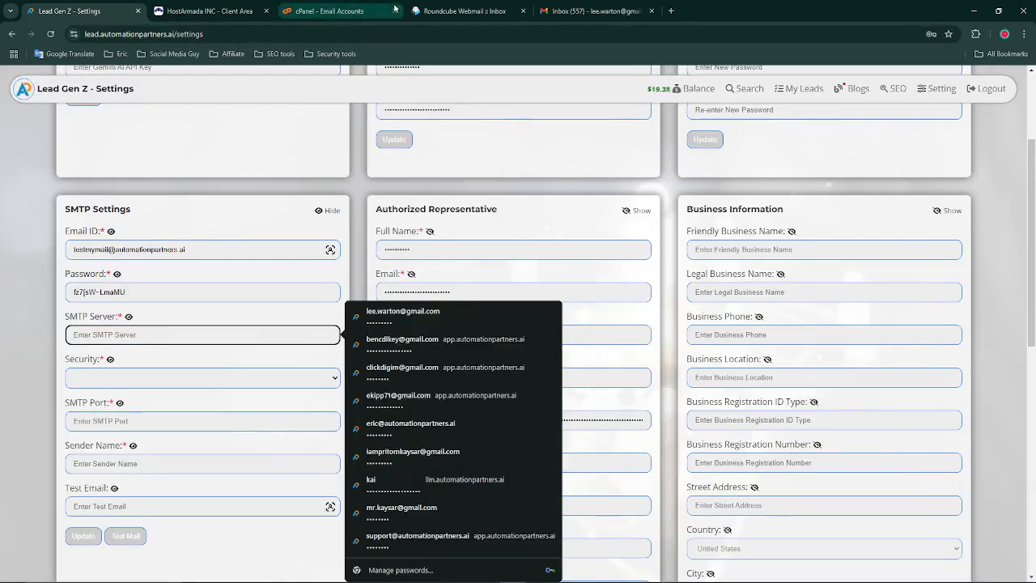
pyautogui.click(204, 10)
pyautogui.click(314, 7)
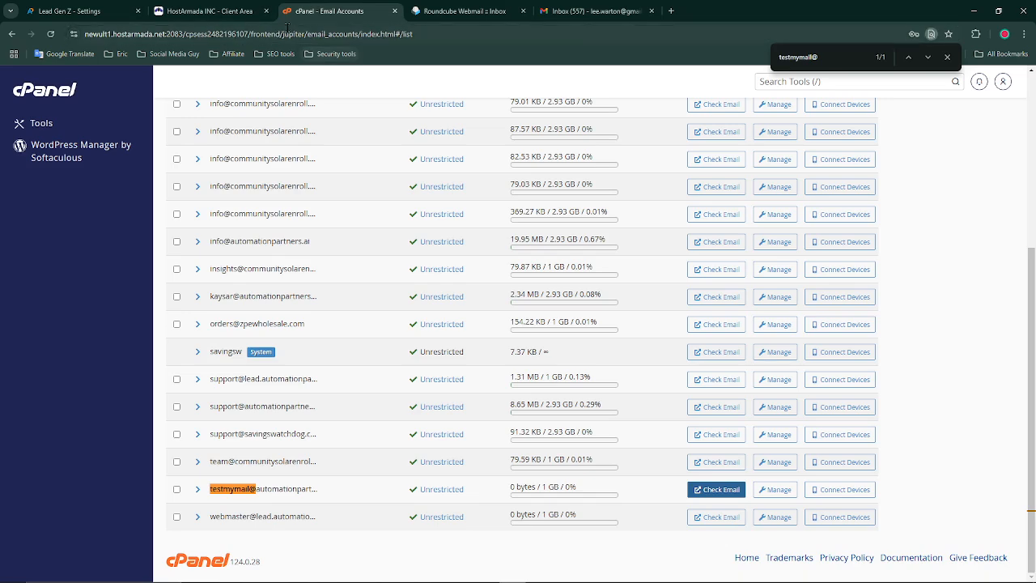
pyautogui.click(261, 10)
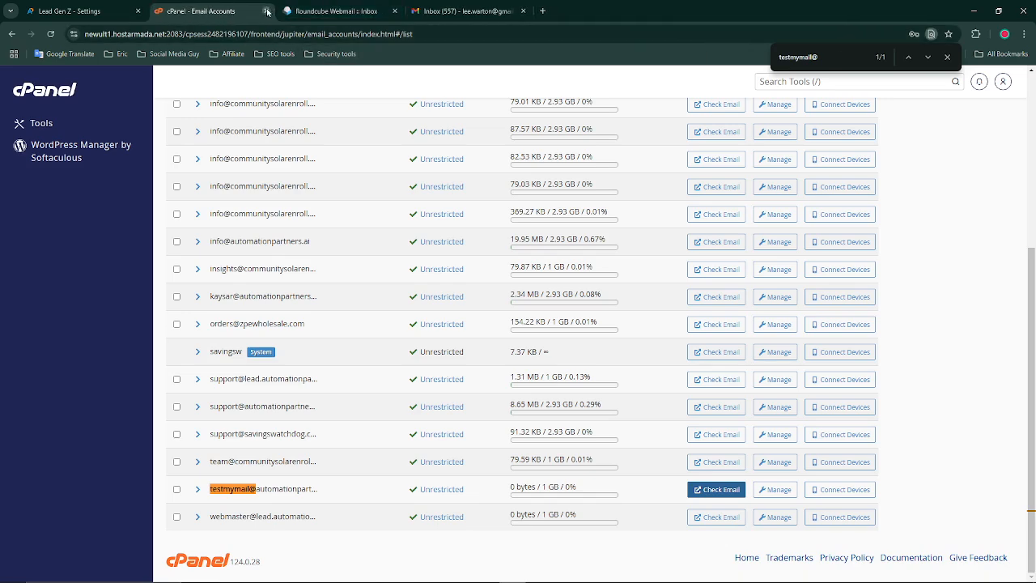
pyautogui.click(267, 10)
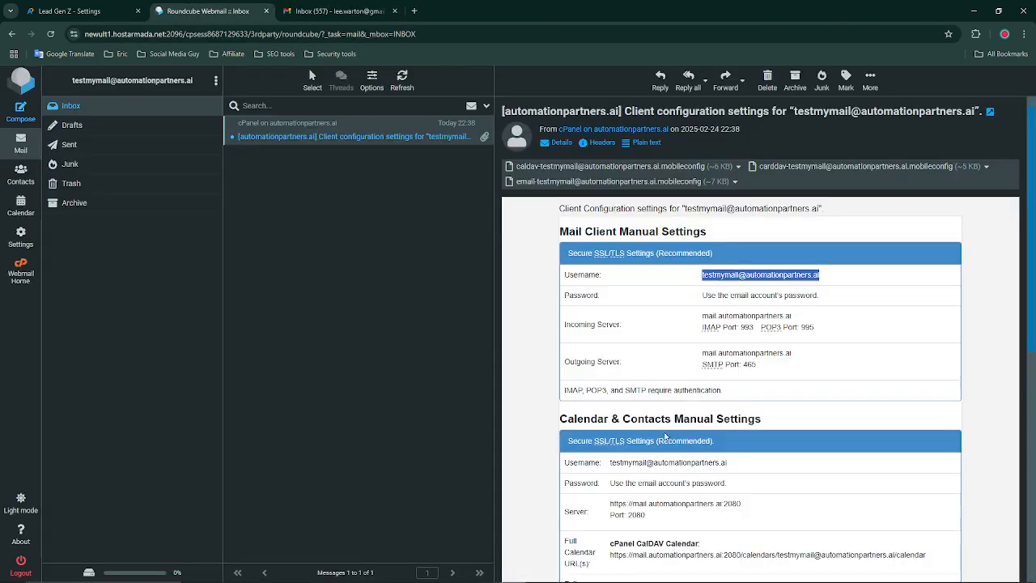
pyautogui.doubleClick(736, 353)
pyautogui.hotkey('ctrl', 'c')
pyautogui.click(69, 11)
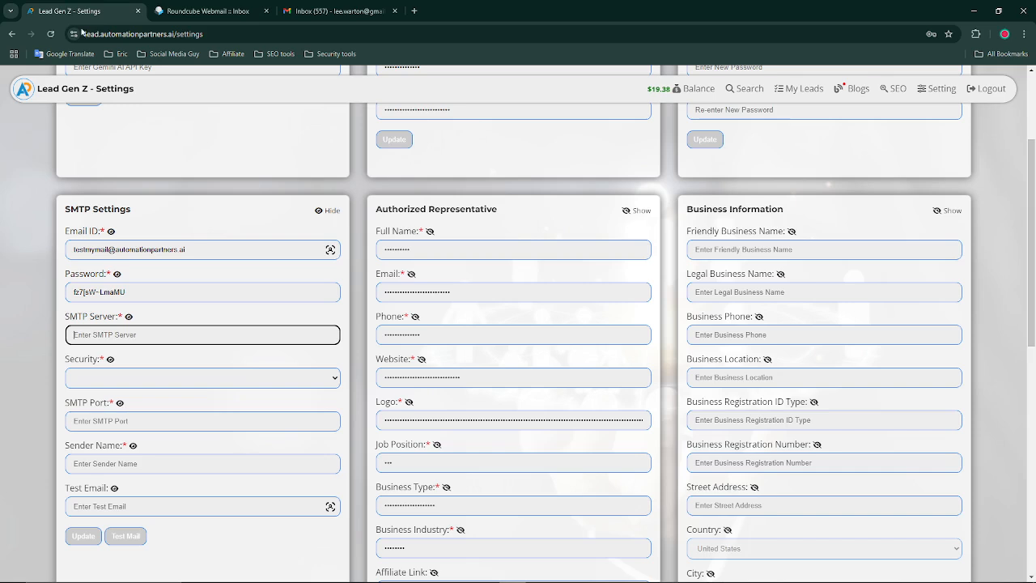
pyautogui.click(181, 340)
pyautogui.hotkey('ctrl', 'v')
# Copy SMTP port 465 from the configuration email
pyautogui.click(180, 10)
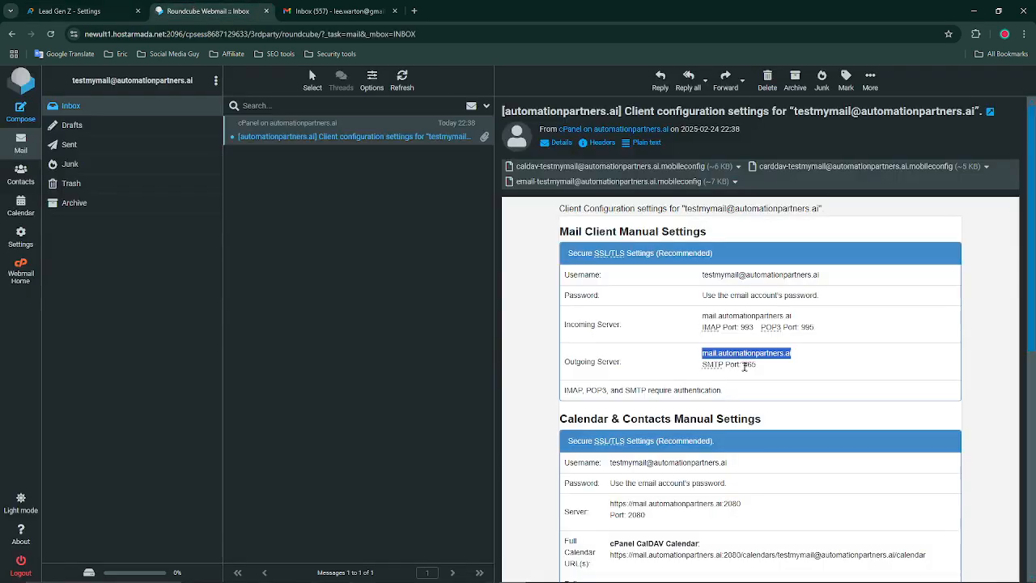
pyautogui.doubleClick(748, 364)
pyautogui.hotkey('ctrl', 'c')
pyautogui.click(86, 6)
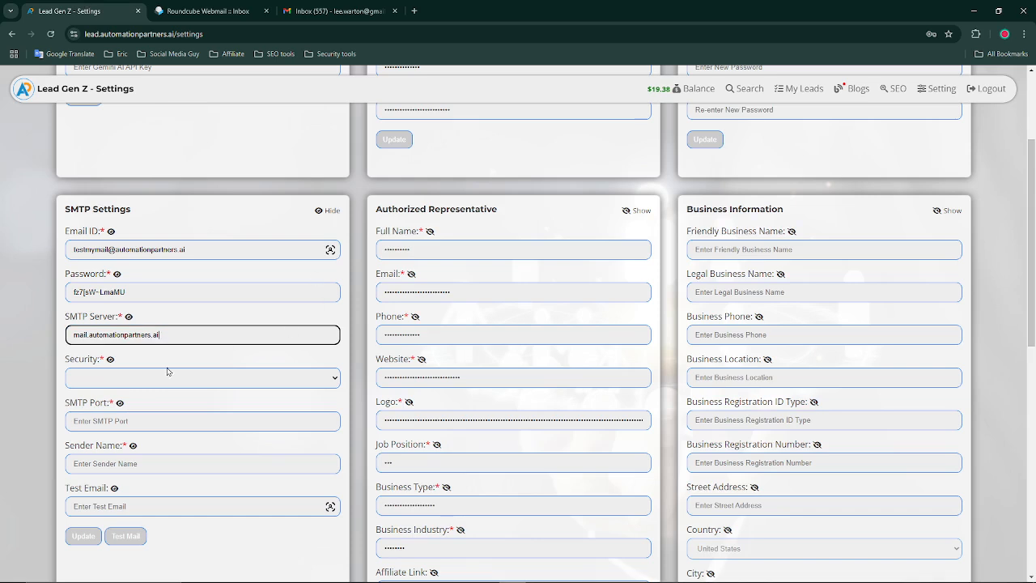
# Set SMTP Port to 465 and Security to SSL
pyautogui.click(158, 420)
pyautogui.hotkey('ctrl', 'v')
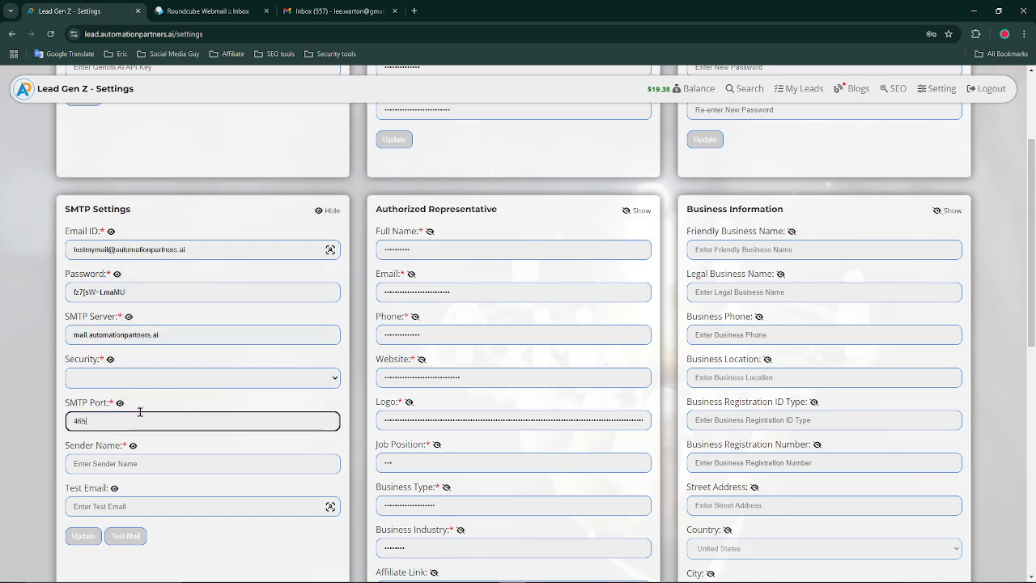
pyautogui.click(151, 384)
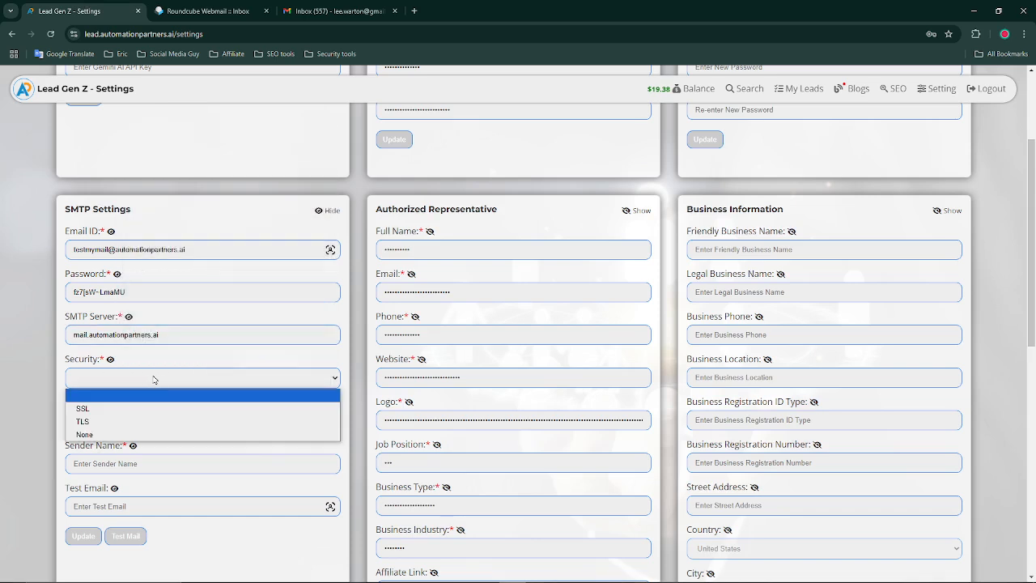
pyautogui.click(117, 408)
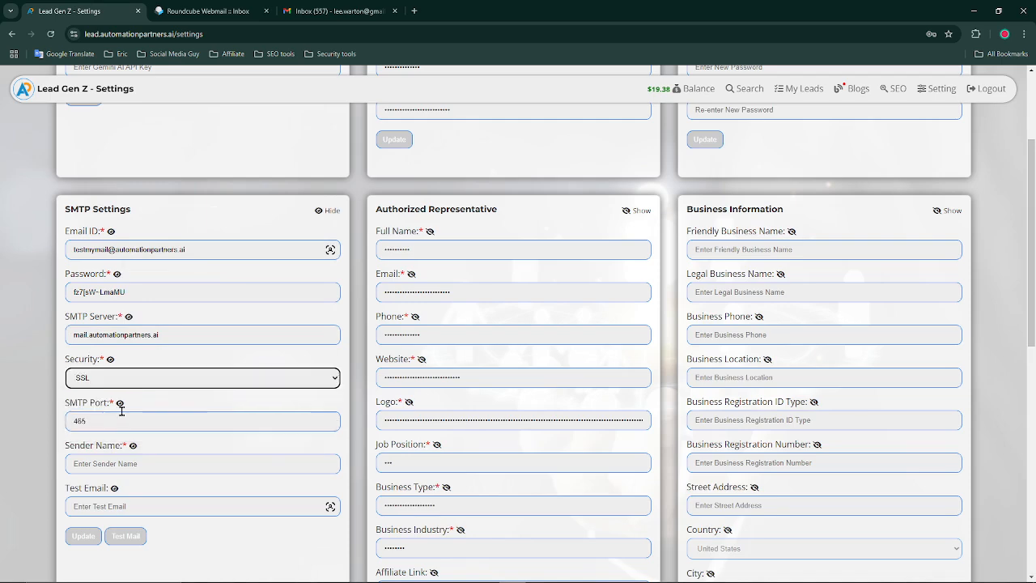
# Copy the profile's full name into the Sender Name field
pyautogui.click(157, 463)
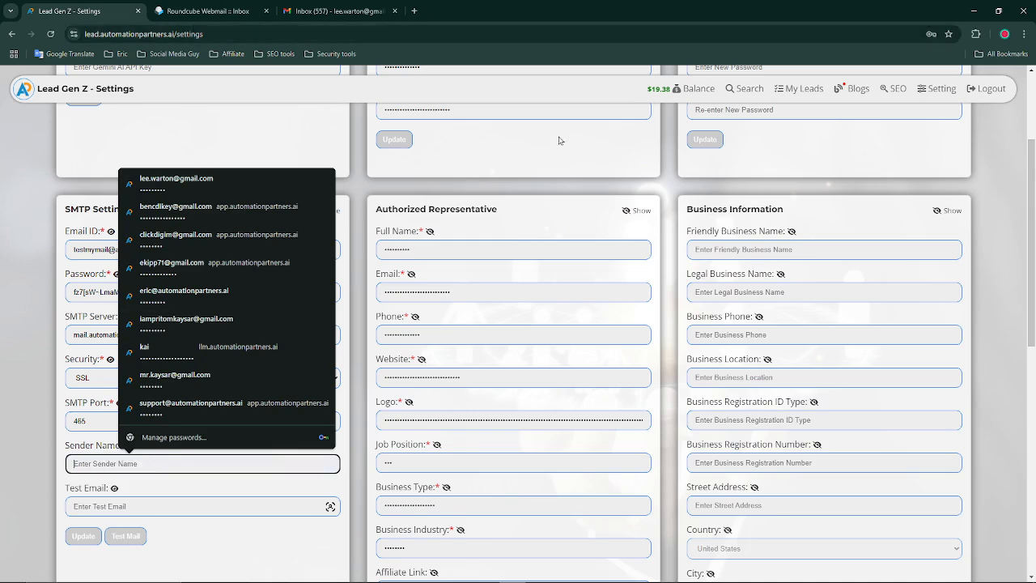
pyautogui.scroll(2, 564, 243)
pyautogui.click(431, 170)
pyautogui.moveTo(441, 187); pyautogui.dragTo(429, 170)
pyautogui.hotkey('ctrl', 'c')
pyautogui.click(431, 171)
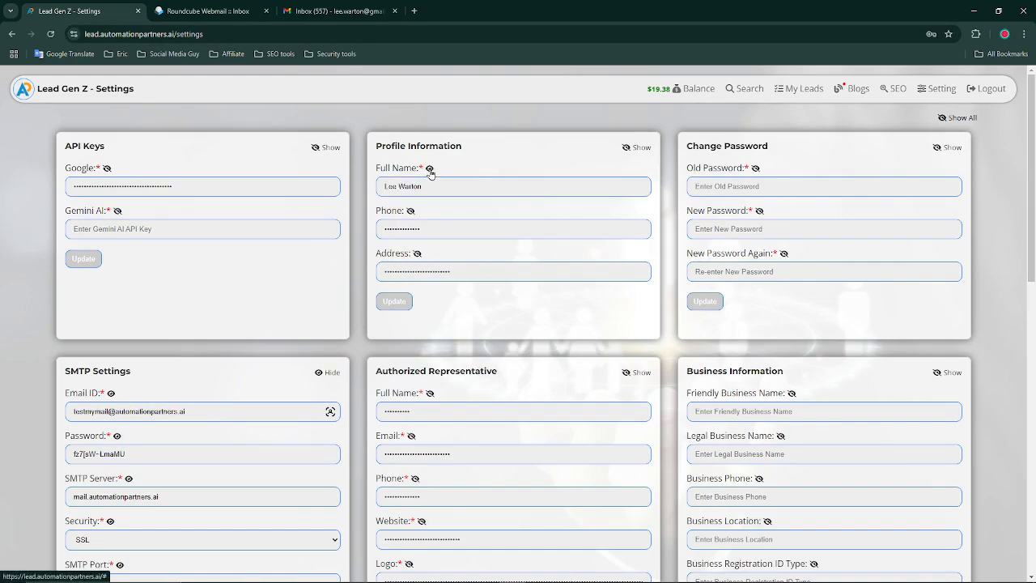
pyautogui.scroll(-3, 242, 340)
pyautogui.click(148, 356)
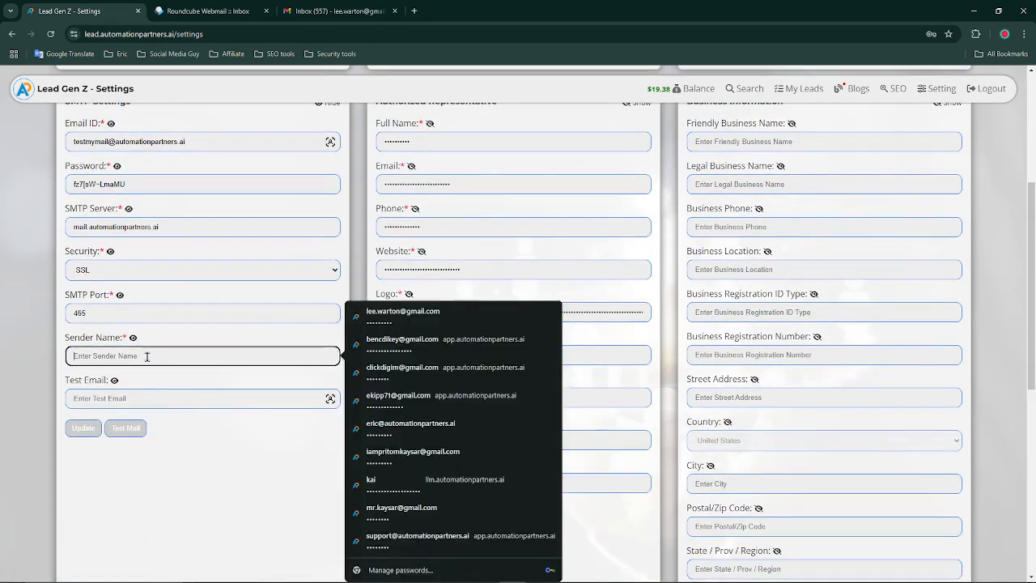
pyautogui.hotkey('ctrl', 'v')
# Switch to the Gmail tab and open the account panel to view its address
pyautogui.click(203, 398)
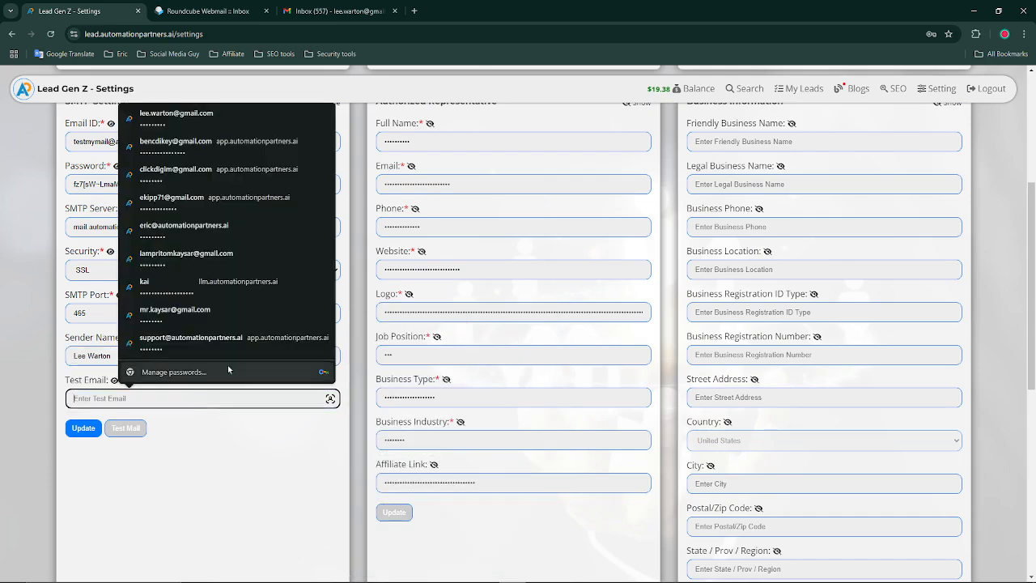
pyautogui.click(243, 482)
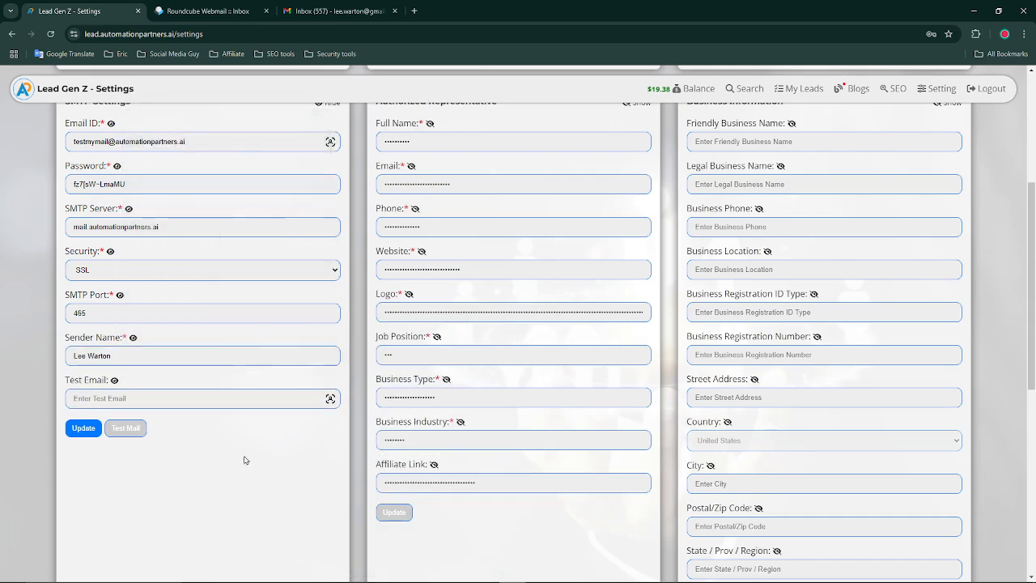
pyautogui.click(328, 7)
pyautogui.click(1010, 84)
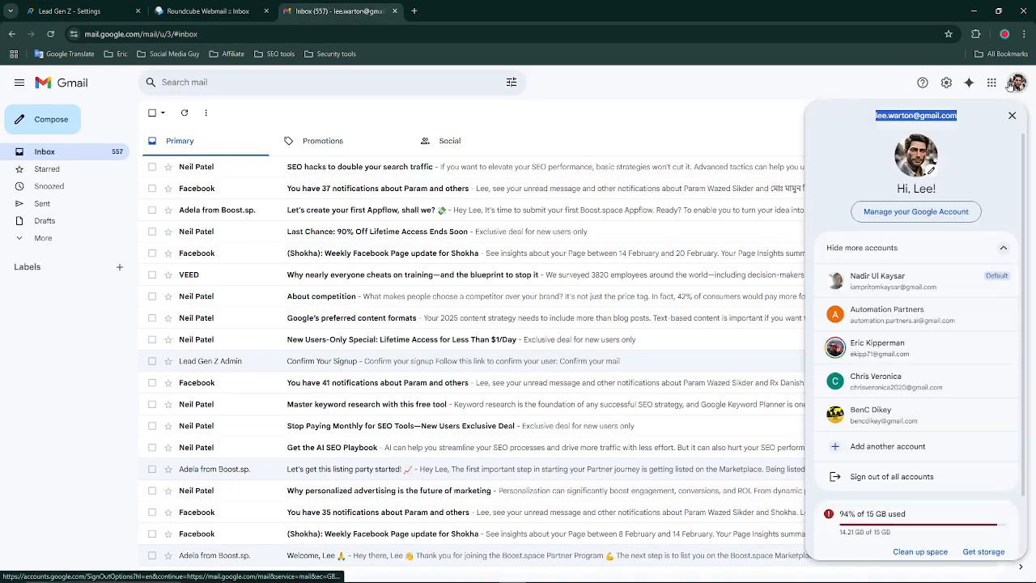
# Paste the Gmail address into the SMTP Test Email field and save the SMTP settings
pyautogui.click(41, 11)
pyautogui.click(125, 399)
pyautogui.hotkey('ctrl', 'v')
pyautogui.click(119, 510)
pyautogui.click(83, 428)
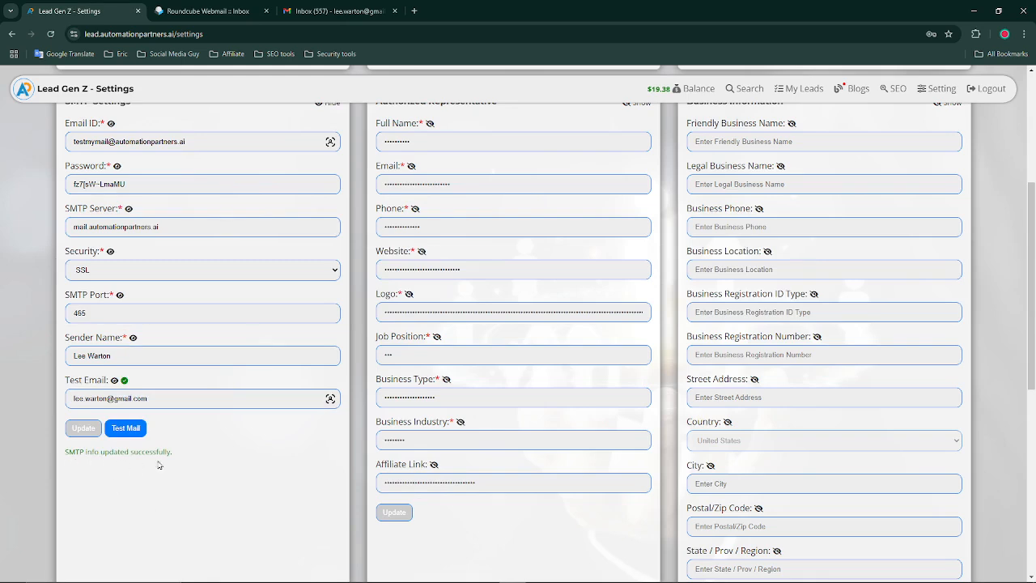
pyautogui.scroll(2, 162, 464)
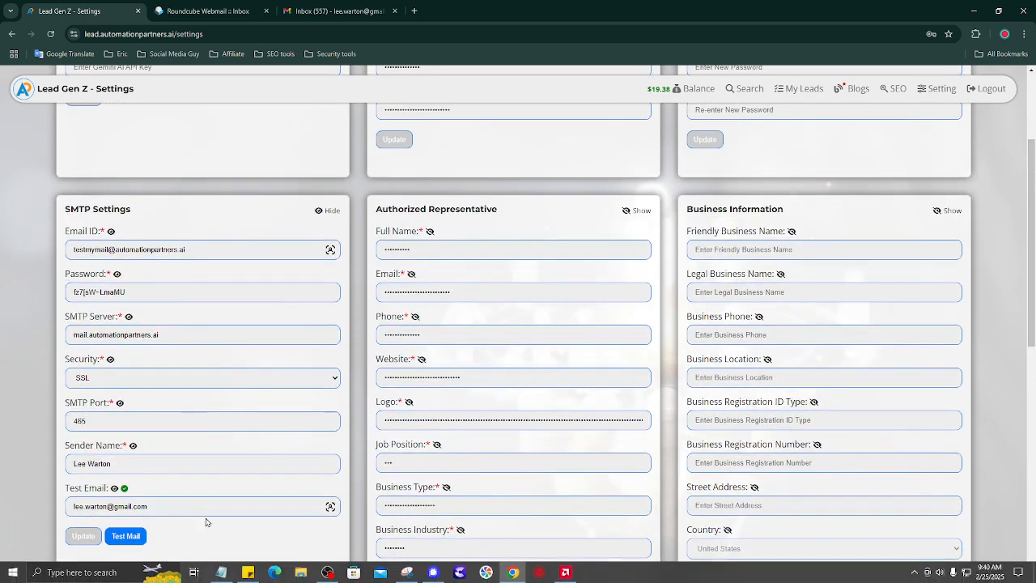
pyautogui.scroll(-1, 265, 457)
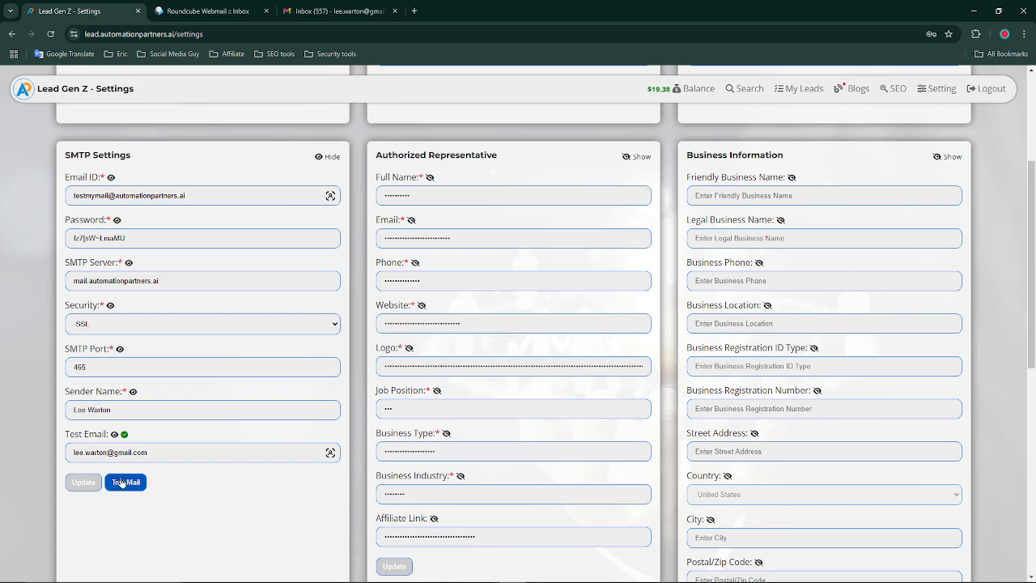
# Send a test mail from the SMTP settings, then go to Gmail to look for it
pyautogui.click(121, 483)
pyautogui.click(127, 483)
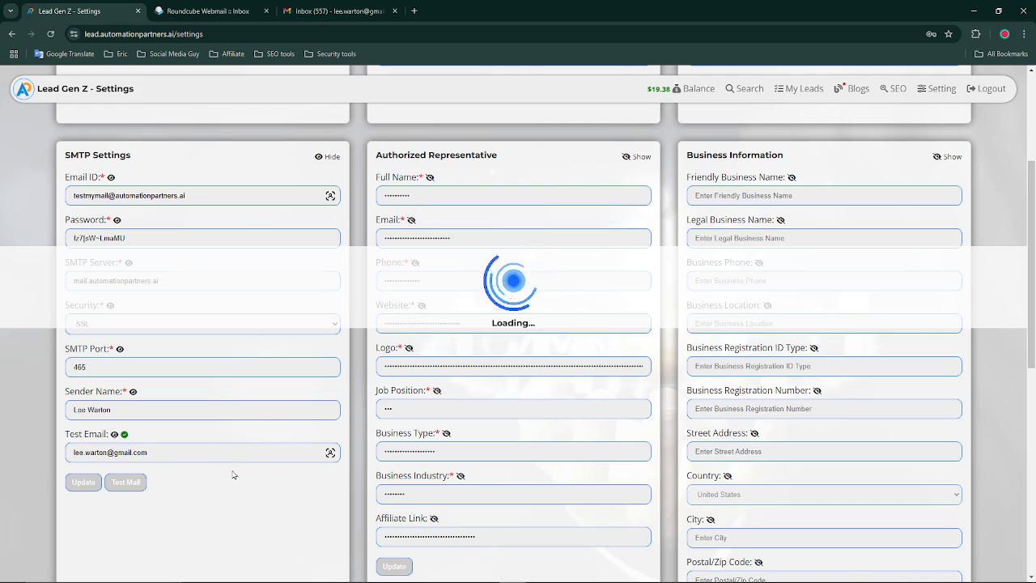
pyautogui.click(339, 11)
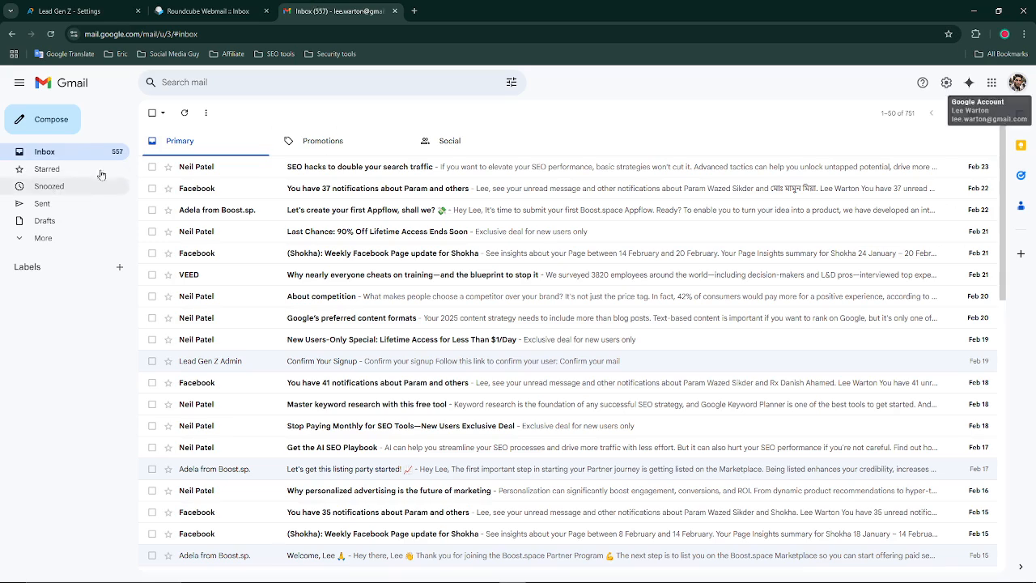
# Check Gmail's Promotions, Social, Primary and Spam folders for the test mail
pyautogui.click(335, 143)
pyautogui.click(452, 143)
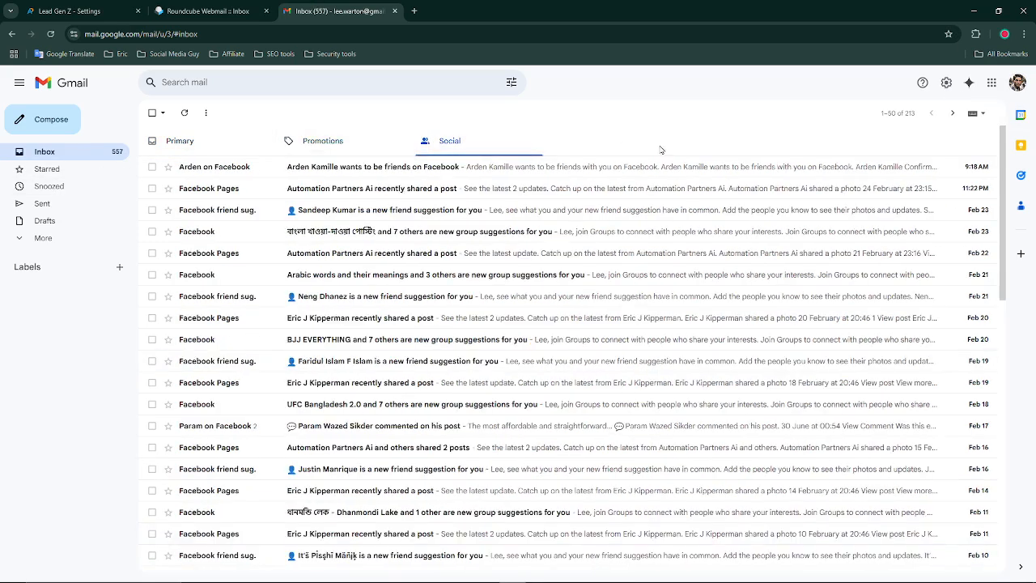
pyautogui.click(224, 141)
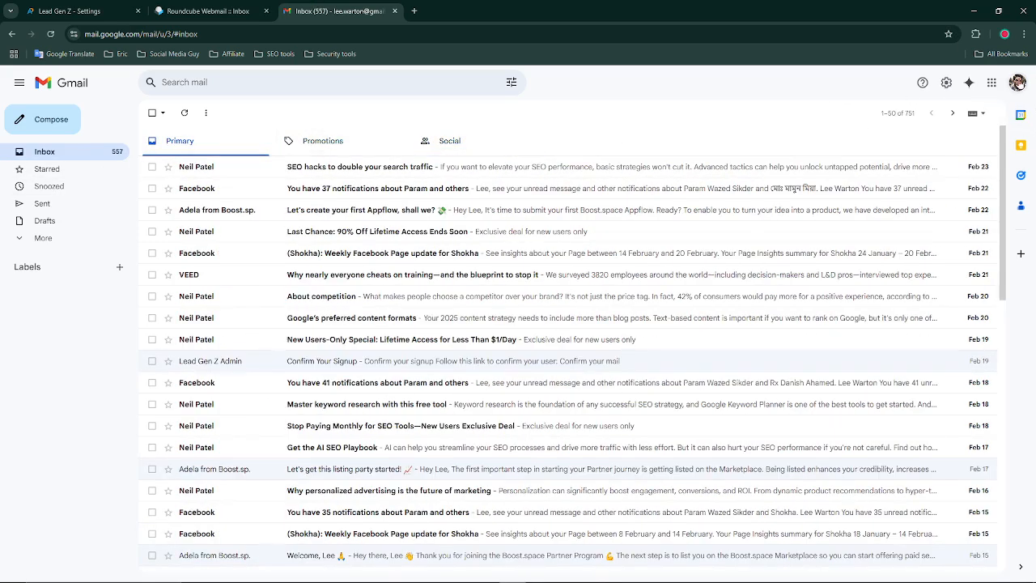
pyautogui.click(42, 238)
pyautogui.click(63, 325)
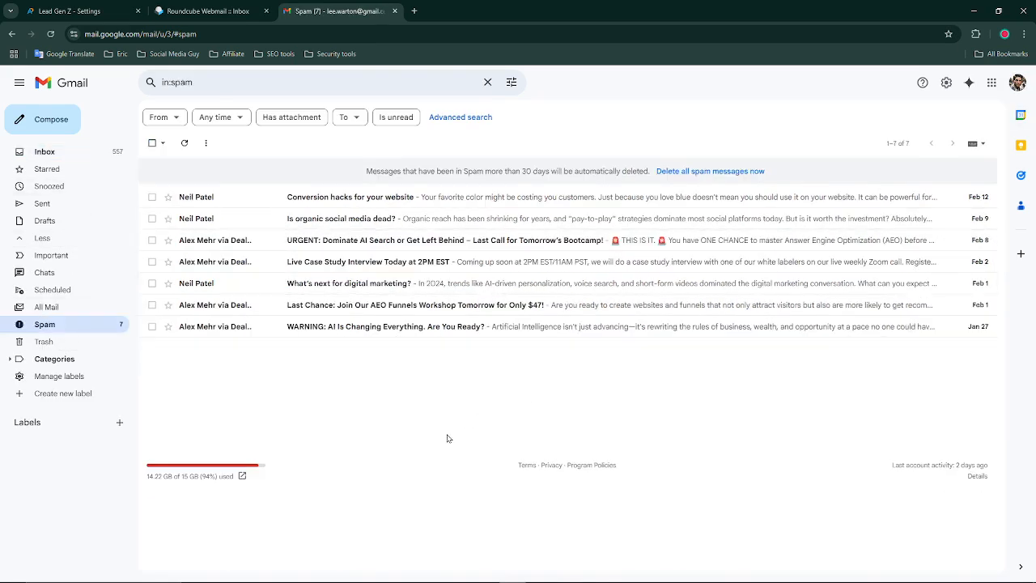
# Glance at Roundcube and the Lead Gen Z tab, then return to the Gmail inbox
pyautogui.click(191, 6)
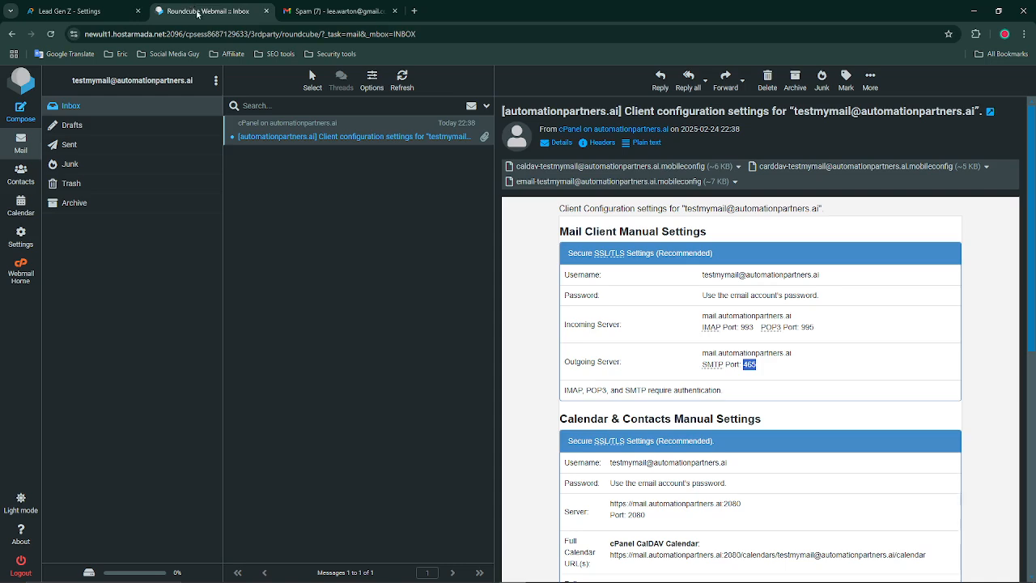
pyautogui.click(69, 11)
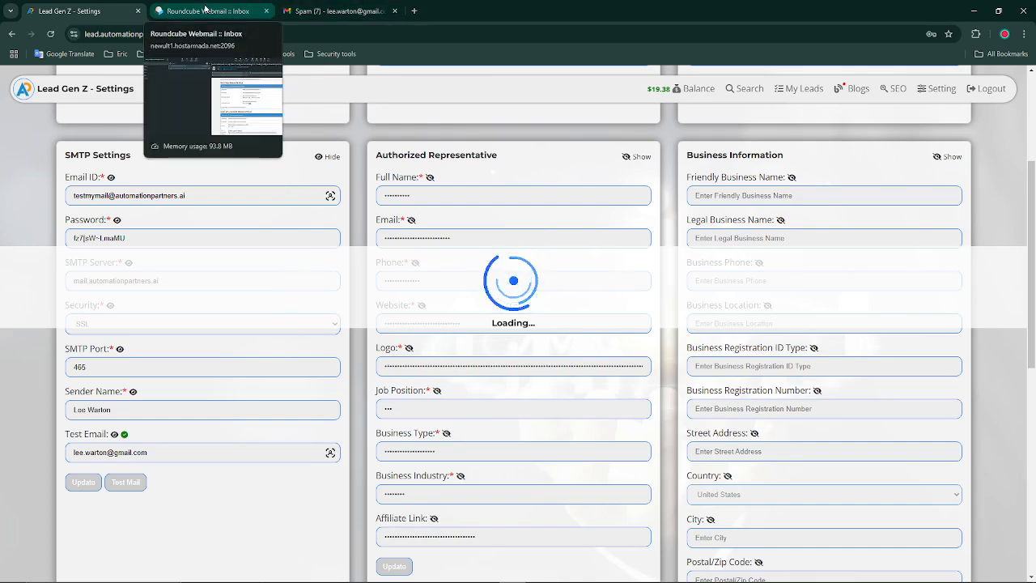
pyautogui.click(299, 5)
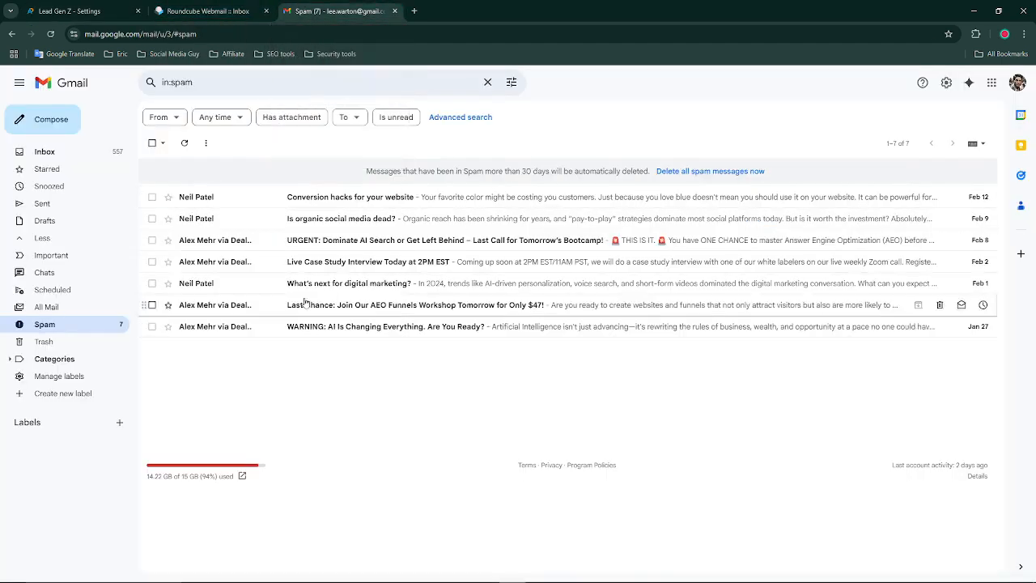
pyautogui.click(66, 153)
# Leave the Roundcube configuration email and return to the Lead Gen Z Settings tab
pyautogui.click(194, 10)
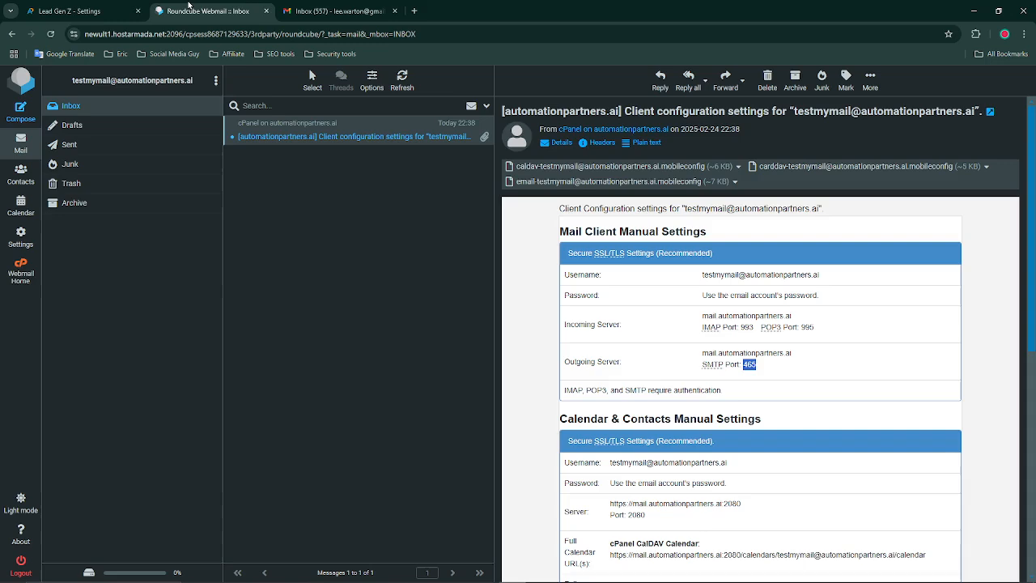
pyautogui.click(121, 8)
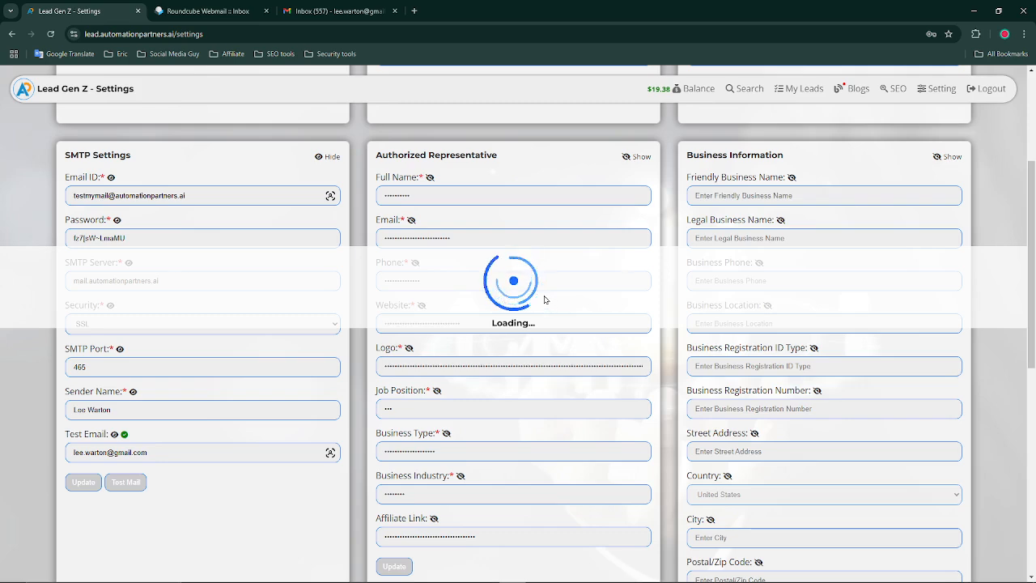
# Scroll the Settings cards while the test mail loads, until the 'System Error: Please contact support' message appears
pyautogui.scroll(-6, 544, 300)
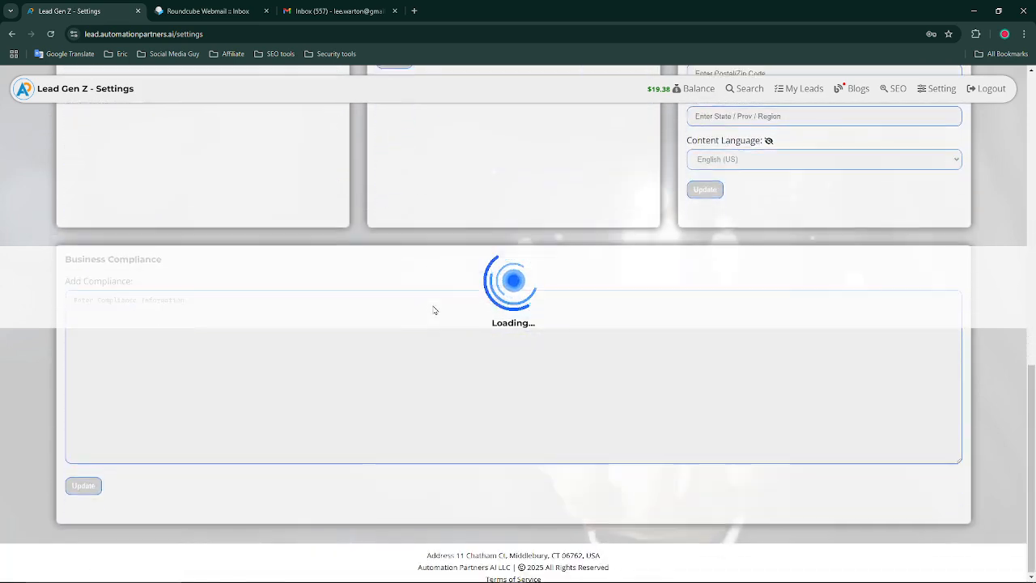
pyautogui.scroll(2, 106, 338)
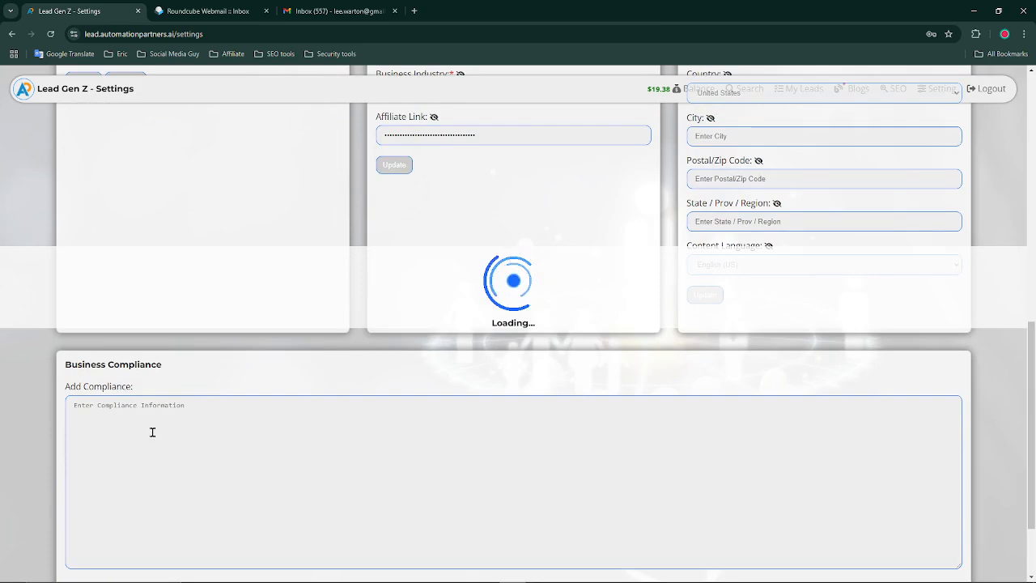
pyautogui.click(152, 432)
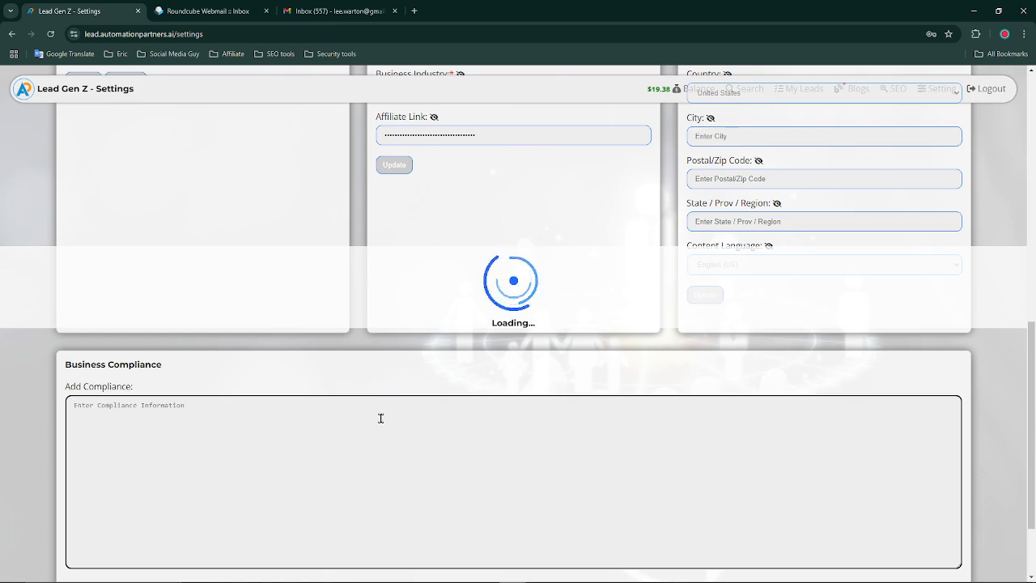
pyautogui.scroll(5, 380, 417)
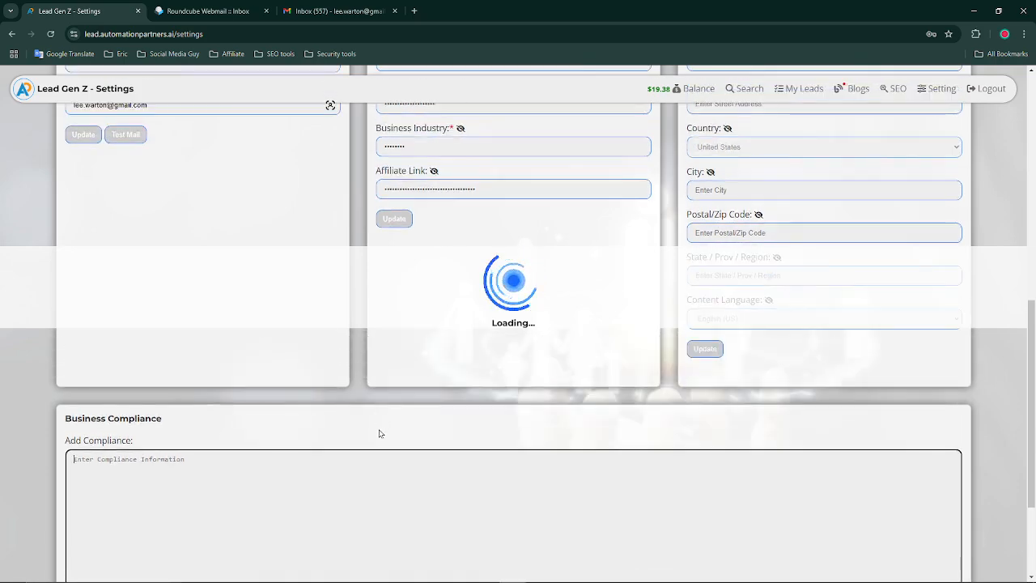
pyautogui.scroll(3, 380, 436)
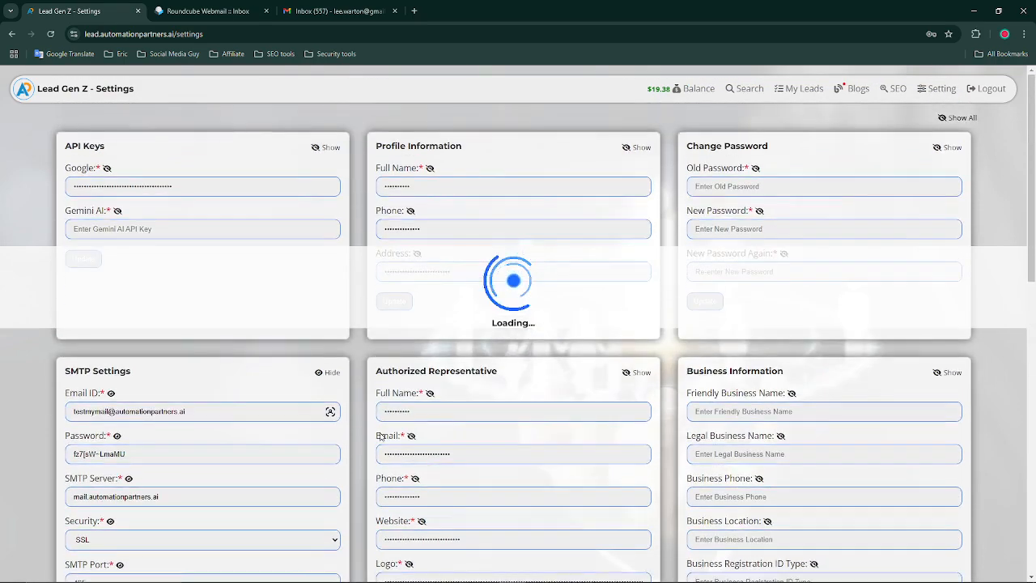
pyautogui.scroll(-2, 381, 436)
pyautogui.scroll(2, 379, 439)
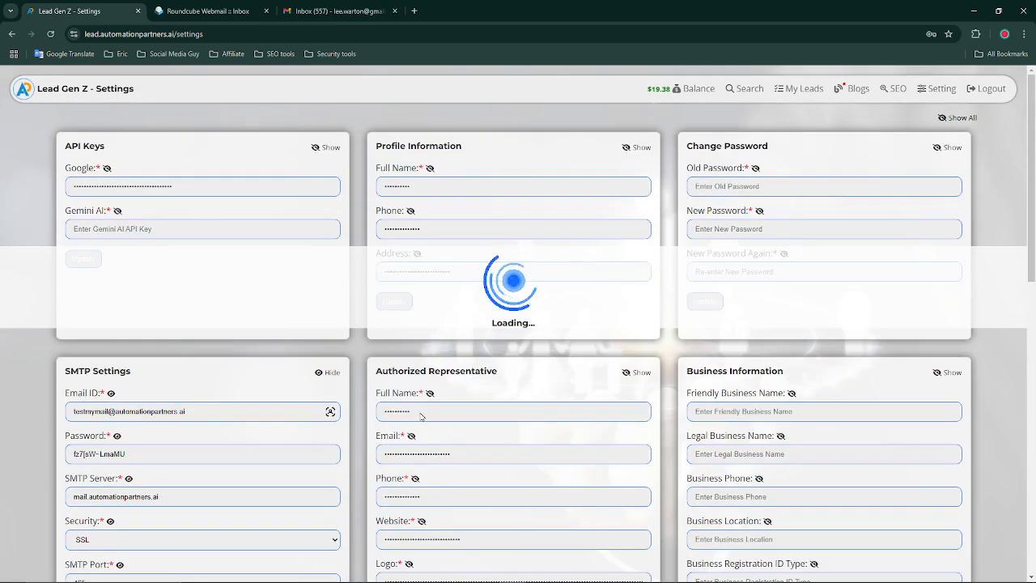
pyautogui.scroll(-1, 449, 421)
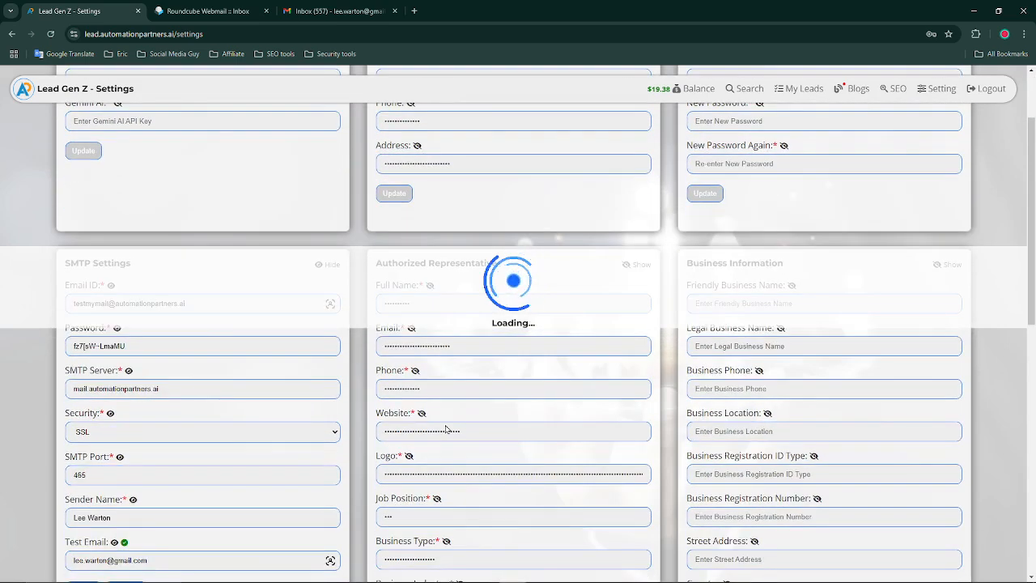
pyautogui.scroll(2, 445, 427)
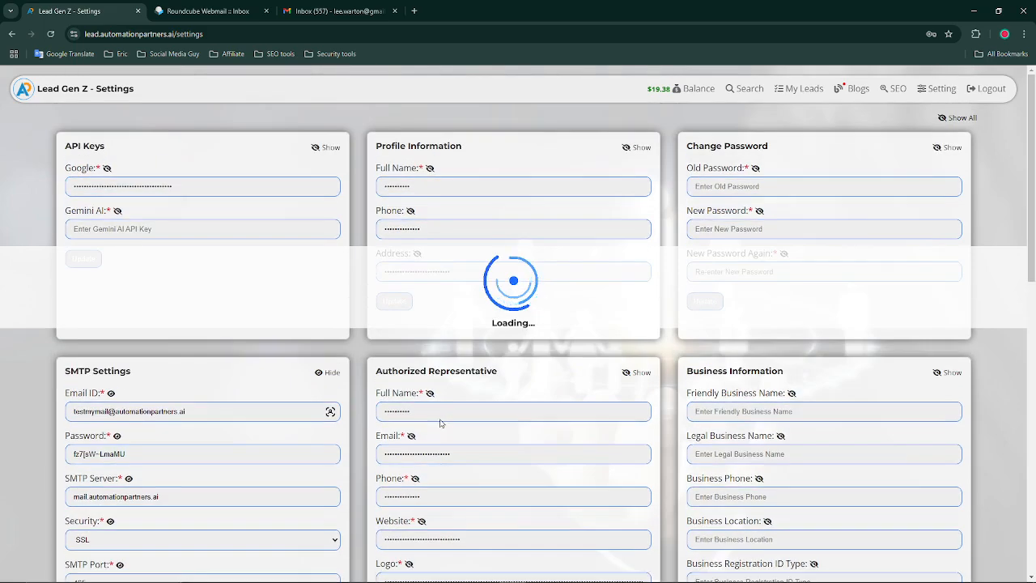
pyautogui.scroll(-7, 437, 424)
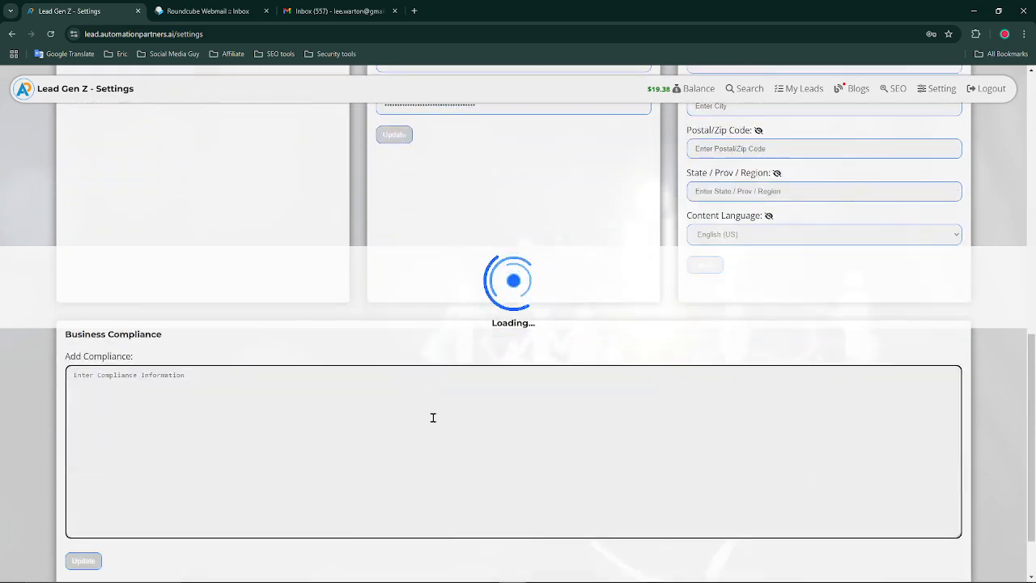
pyautogui.scroll(5, 432, 418)
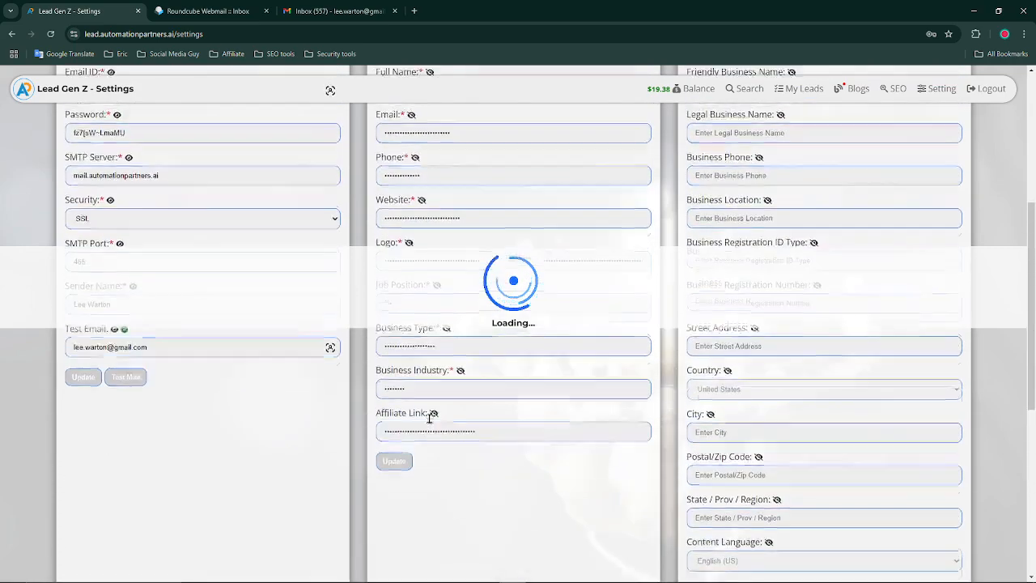
pyautogui.scroll(1, 431, 424)
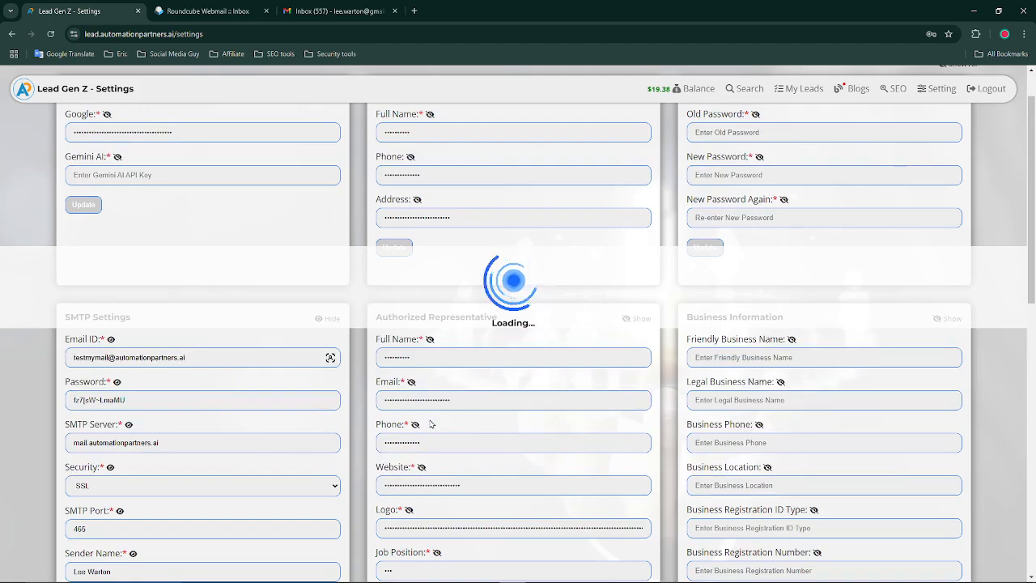
pyautogui.scroll(1, 431, 423)
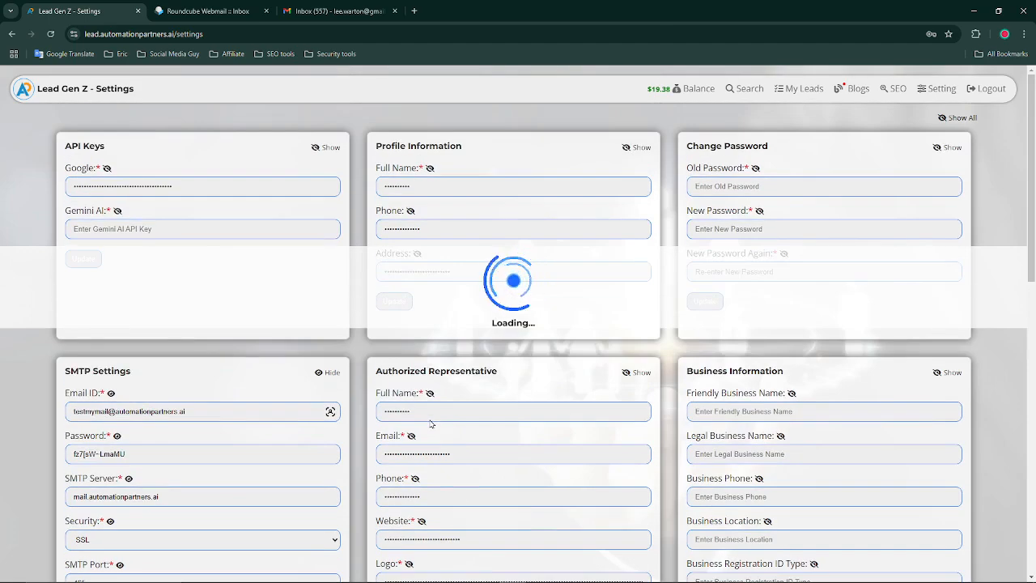
pyautogui.scroll(-6, 489, 354)
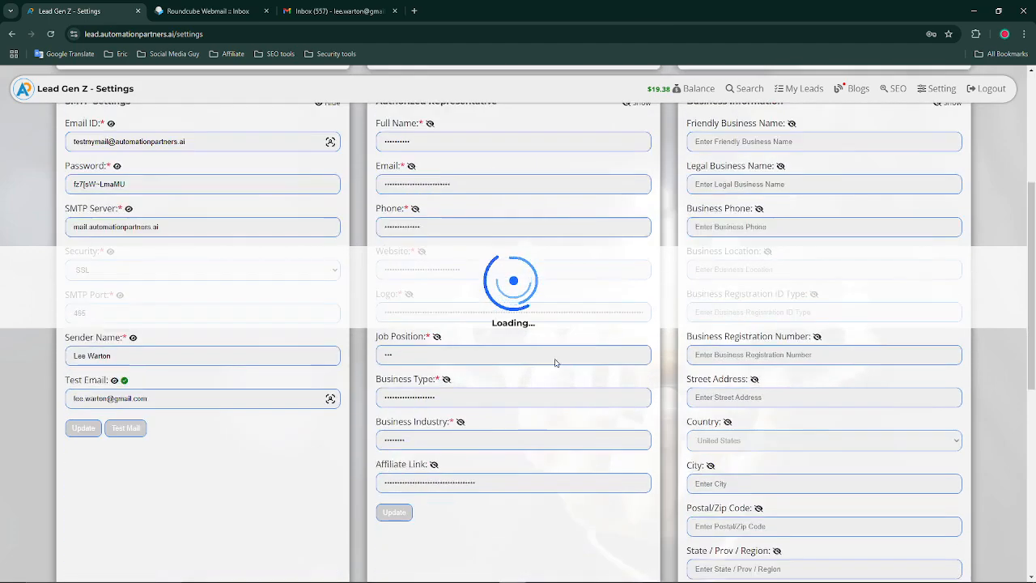
pyautogui.scroll(2, 561, 374)
pyautogui.scroll(2, 564, 375)
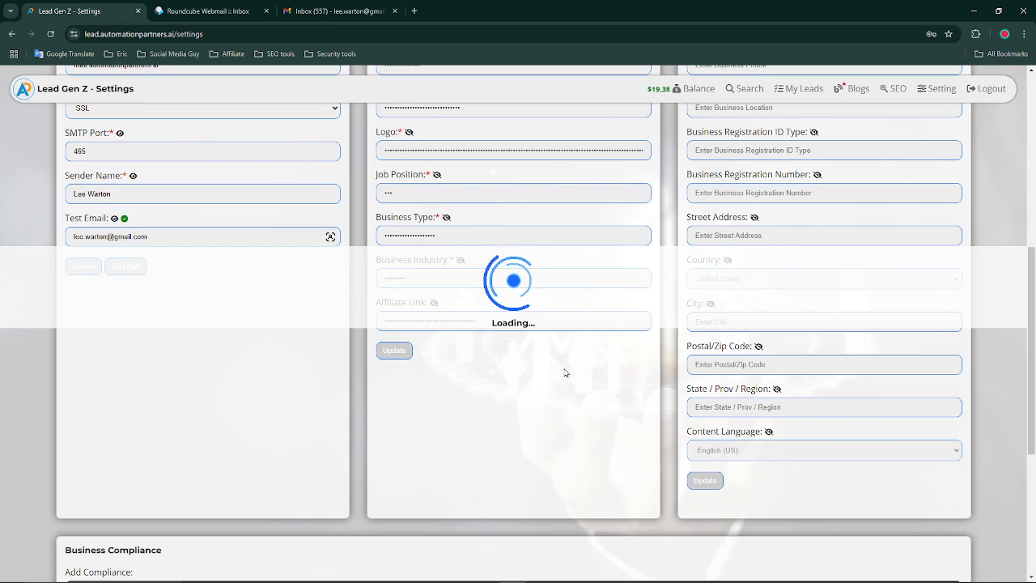
pyautogui.scroll(5, 565, 372)
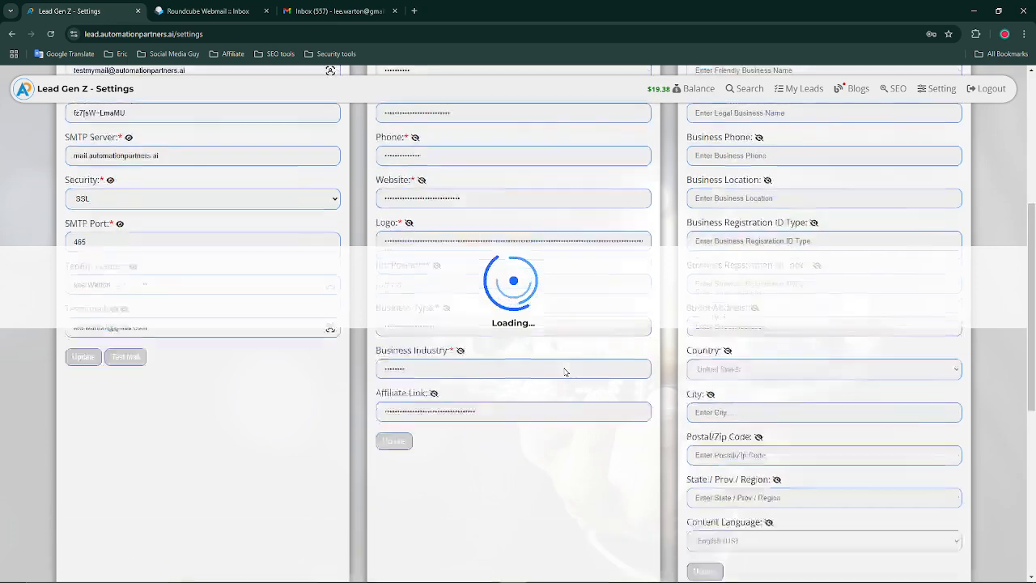
pyautogui.scroll(-9, 304, 437)
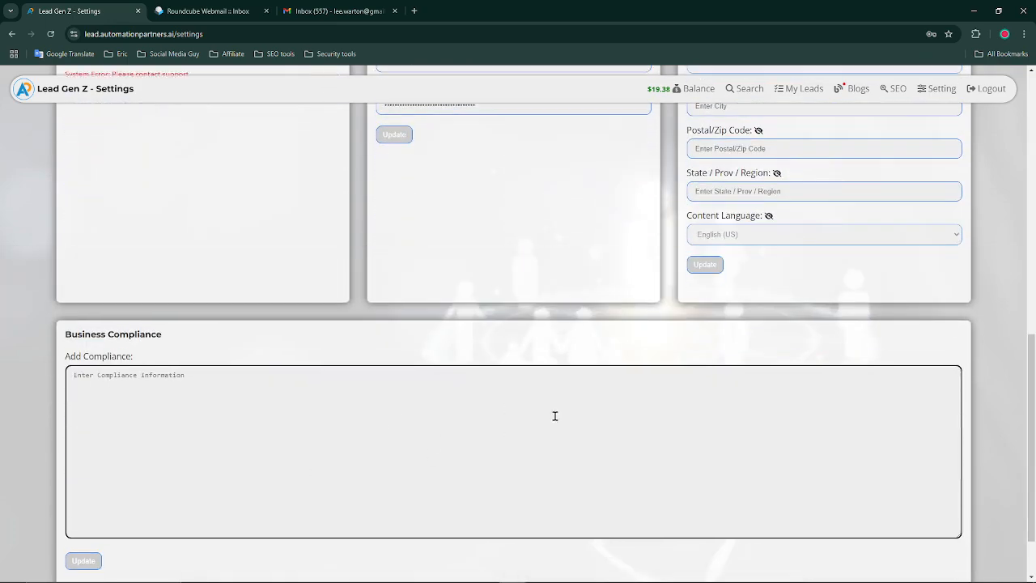
pyautogui.scroll(7, 554, 415)
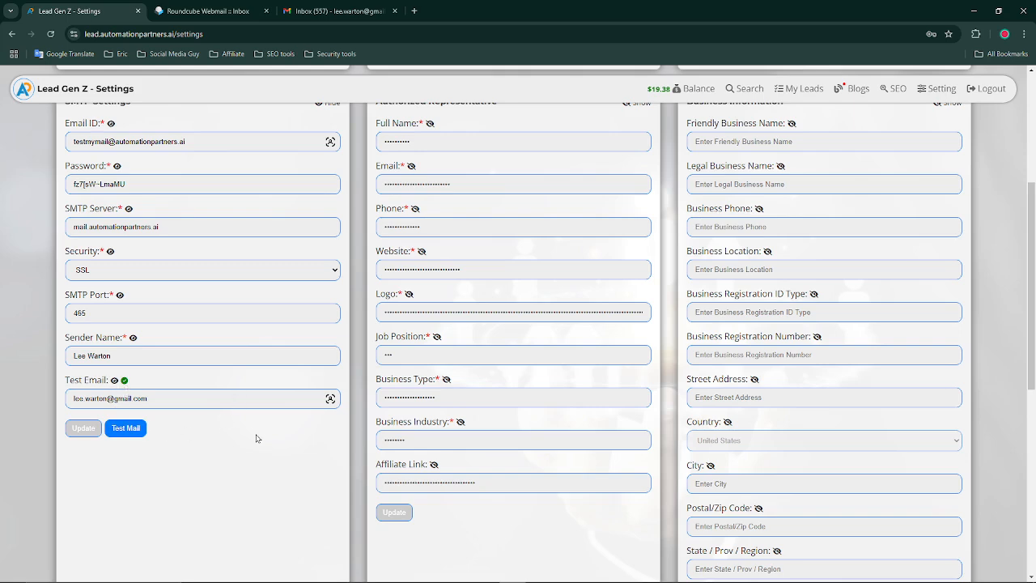
# Recheck Gmail's Promotions, Social, Primary and Spam folders for the test mail
pyautogui.click(327, 10)
pyautogui.click(311, 140)
pyautogui.click(475, 139)
pyautogui.click(205, 139)
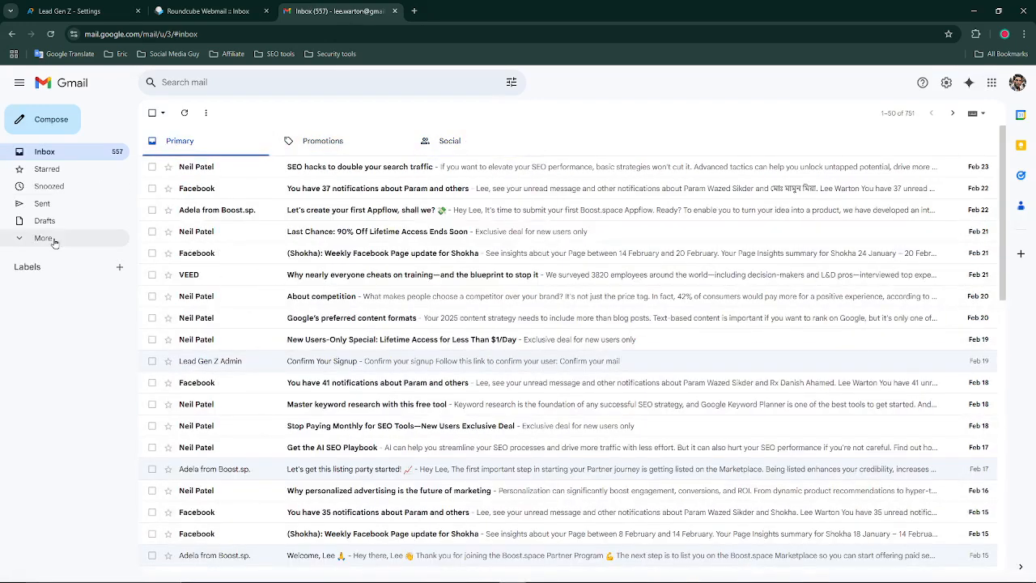
pyautogui.click(52, 240)
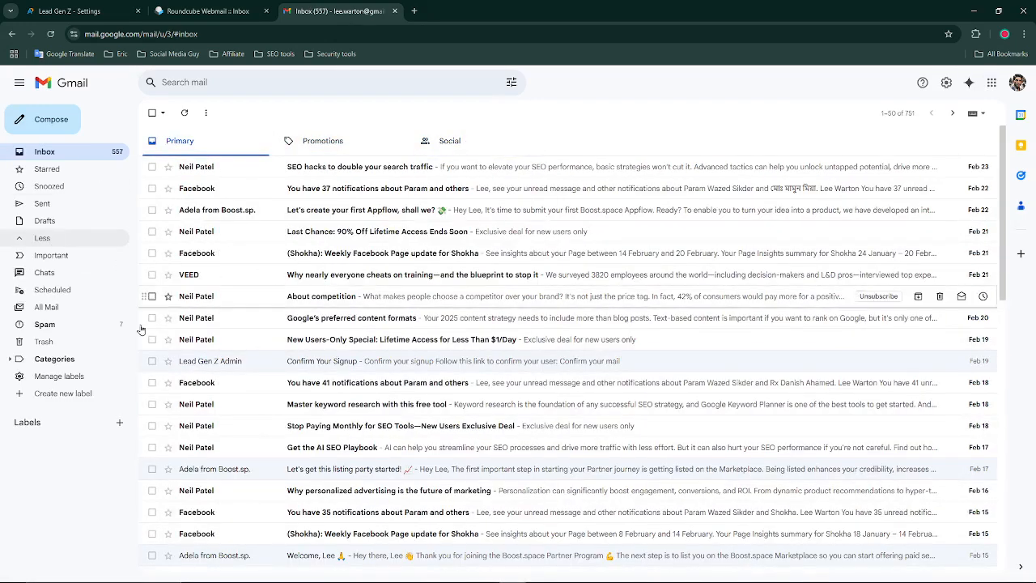
pyautogui.click(72, 331)
# Return to Lead Gen Z Settings and review the SMTP server, SSL, port 465 and test address
pyautogui.click(82, 16)
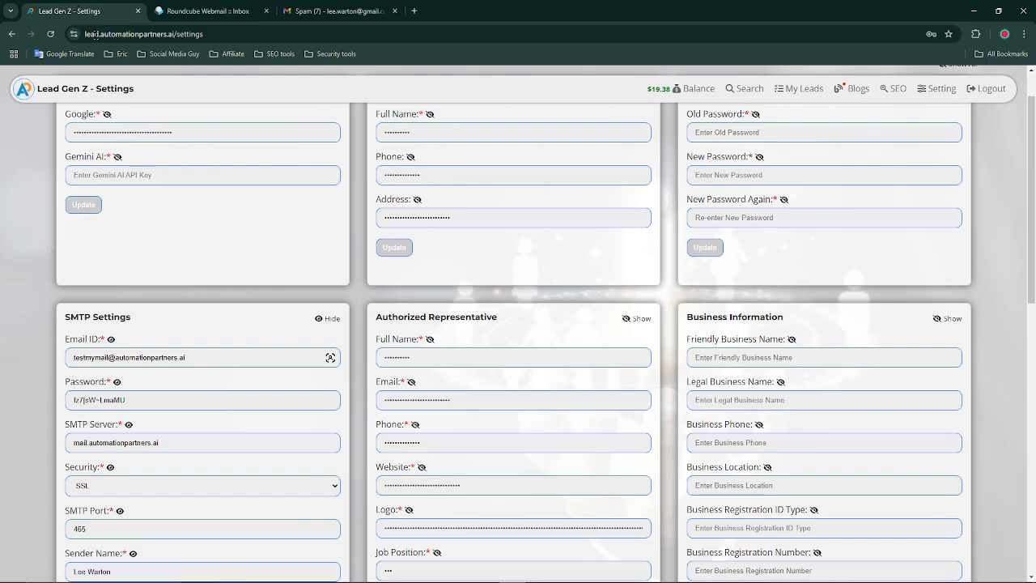
pyautogui.scroll(-4, 205, 370)
pyautogui.scroll(3, 208, 365)
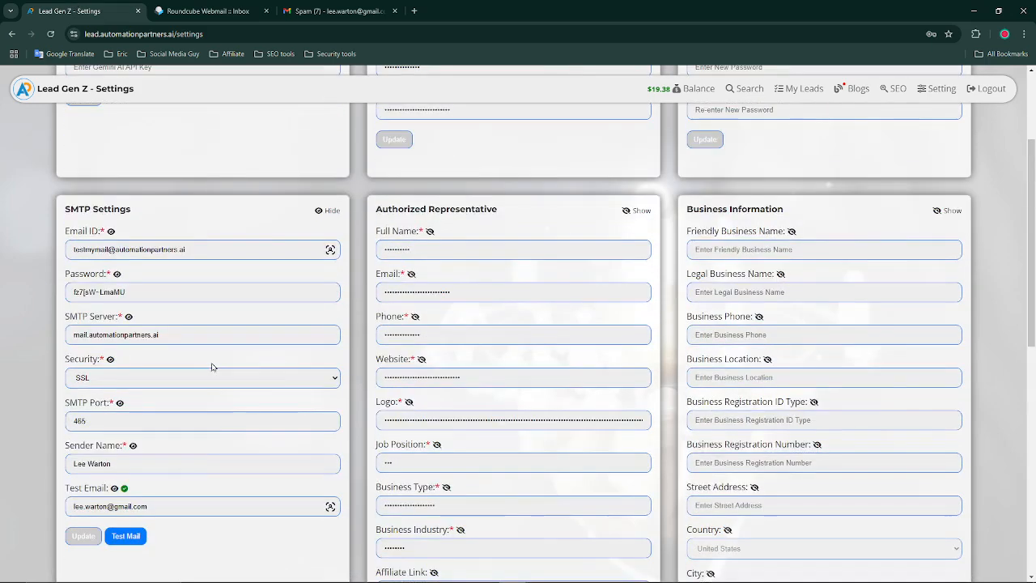
pyautogui.scroll(2, 234, 368)
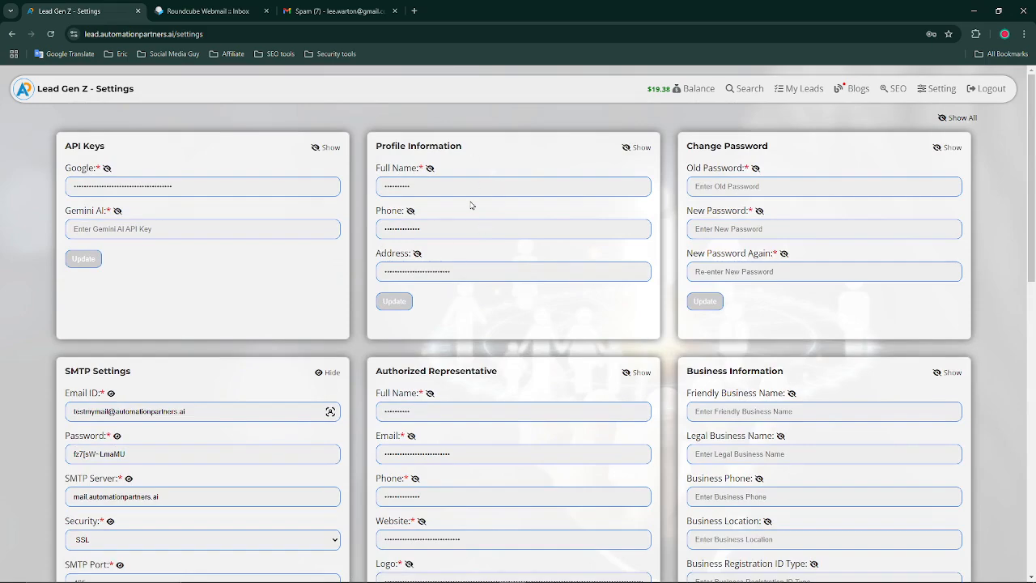
pyautogui.scroll(-4, 449, 212)
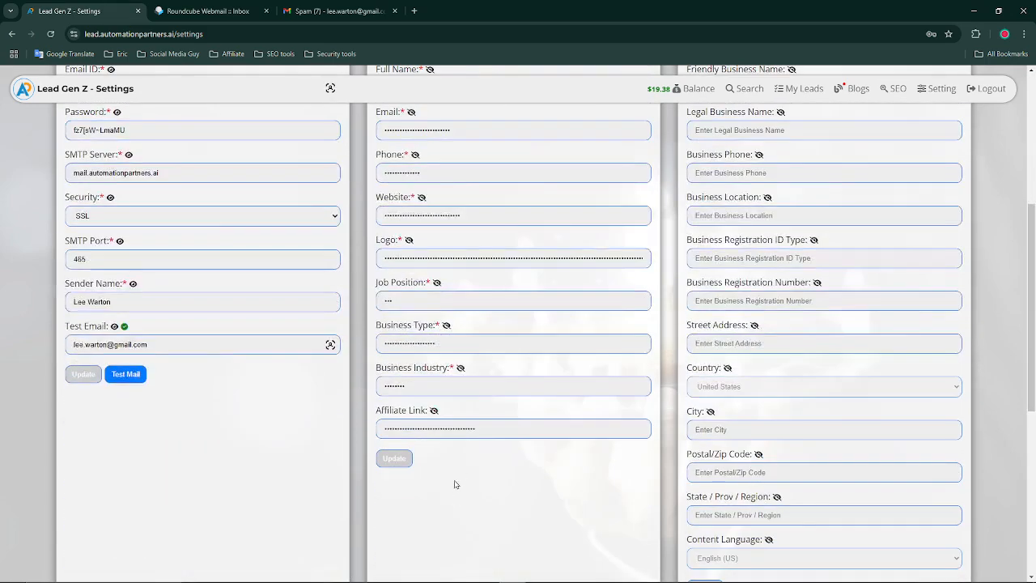
pyautogui.scroll(4, 492, 397)
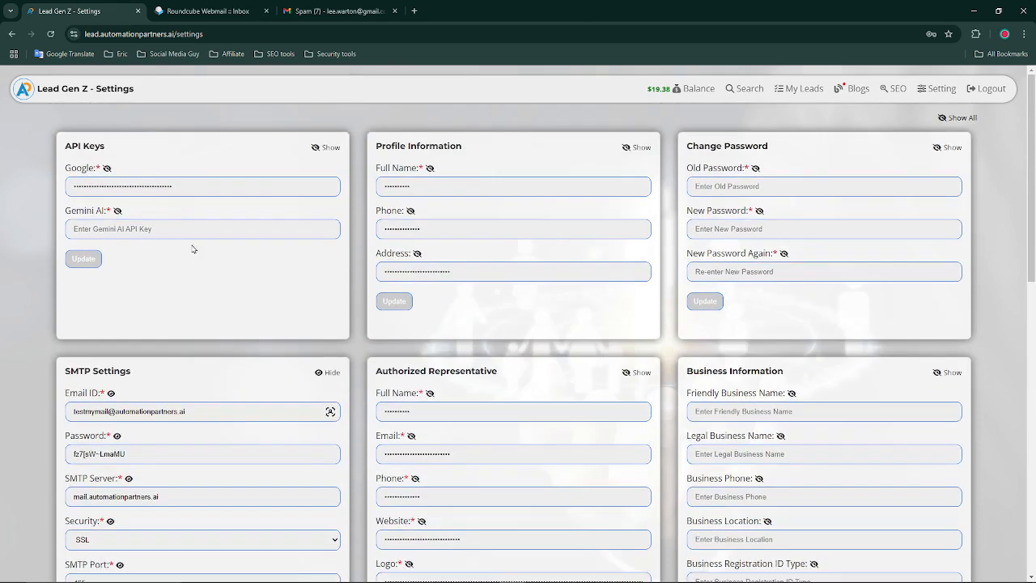
# Search 'gemini' in a new tab and open Google AI Studio's Get API key page
pyautogui.click(415, 10)
pyautogui.write('goog')
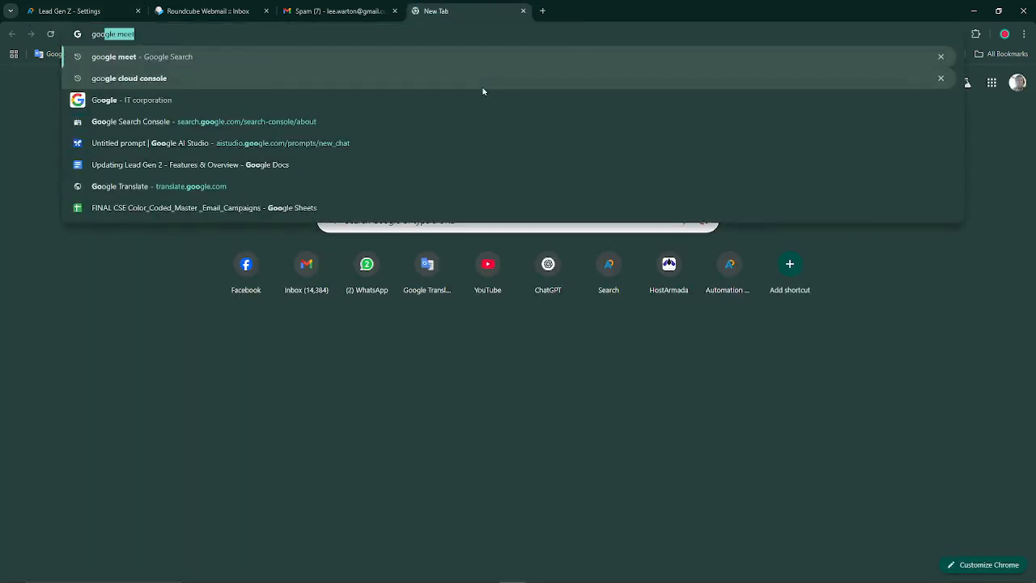
pyautogui.press('BackSpace')
pyautogui.press('BackSpace')
pyautogui.press('BackSpace')
pyautogui.press('BackSpace')
pyautogui.press('BackSpace')
pyautogui.press('BackSpace')
pyautogui.write('gemini studio')
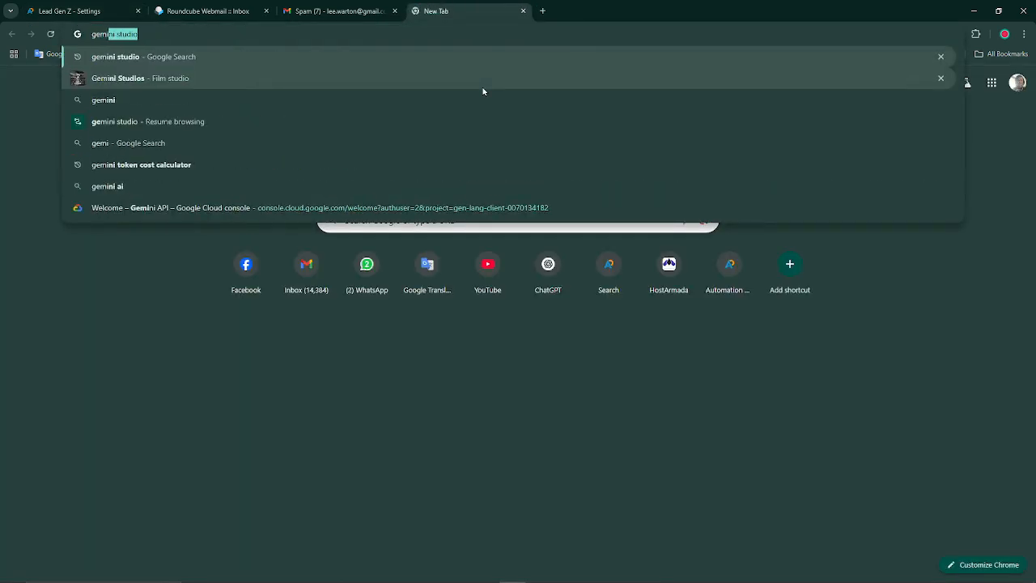
pyautogui.press('Return')
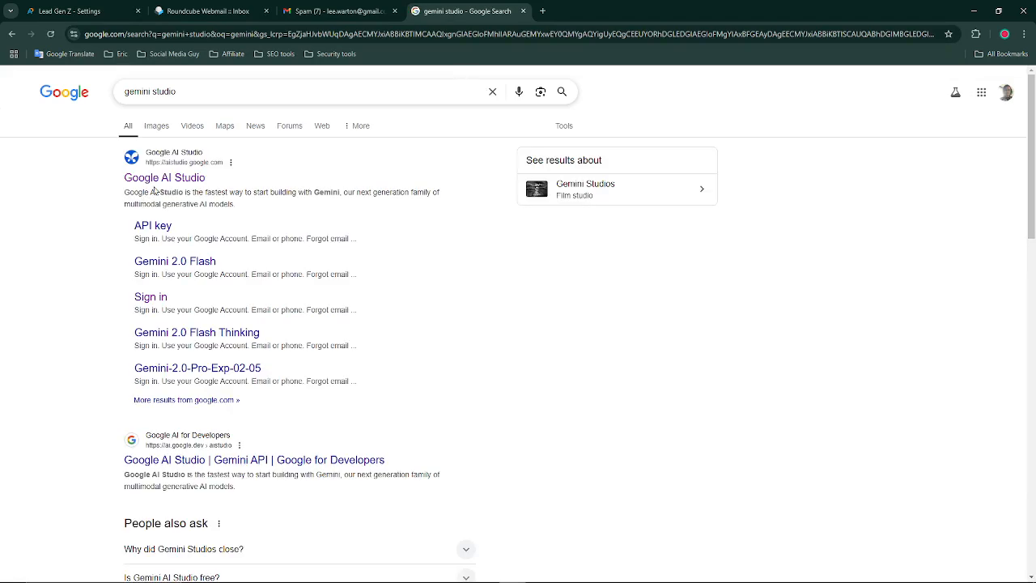
pyautogui.moveTo(156, 192); pyautogui.dragTo(146, 151)
pyautogui.click(196, 182)
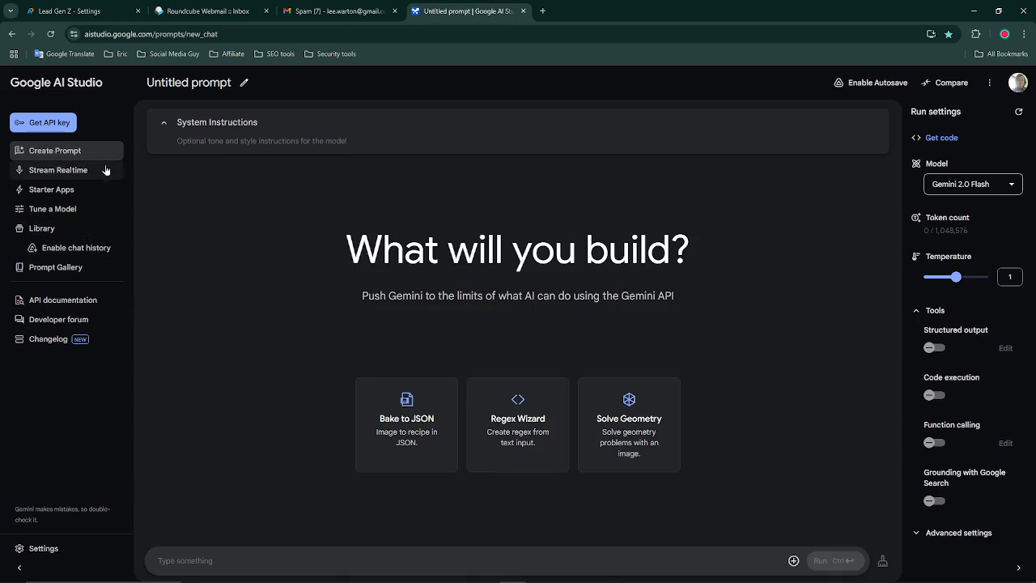
pyautogui.click(47, 122)
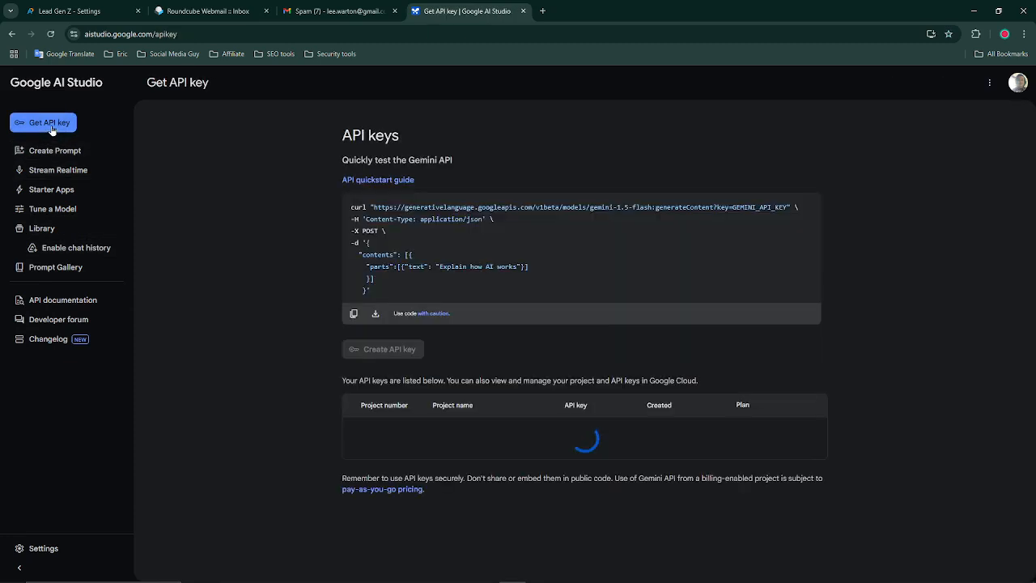
# Generate a new Gemini API key in the existing My First Project
pyautogui.click(395, 353)
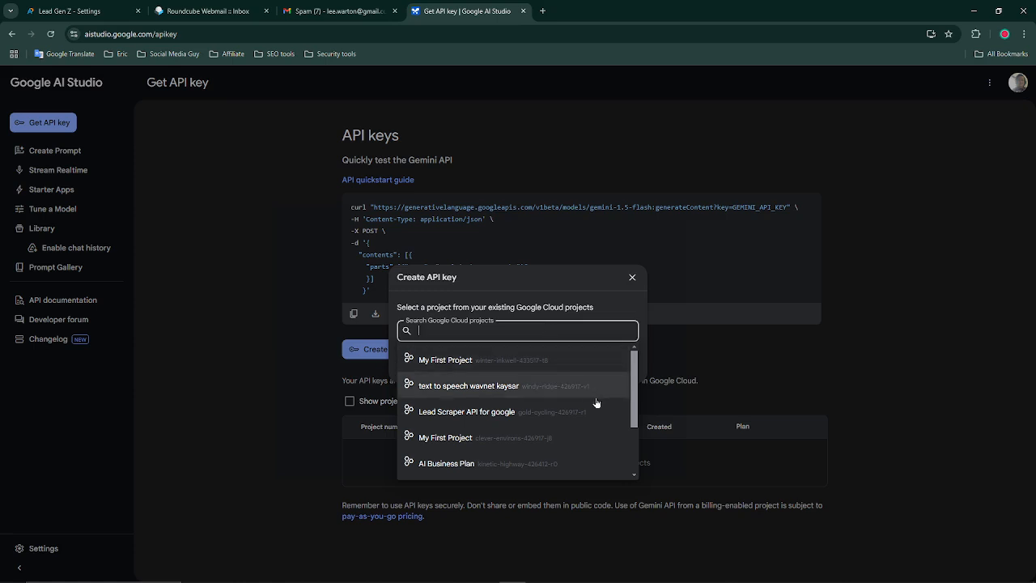
pyautogui.scroll(-1, 593, 393)
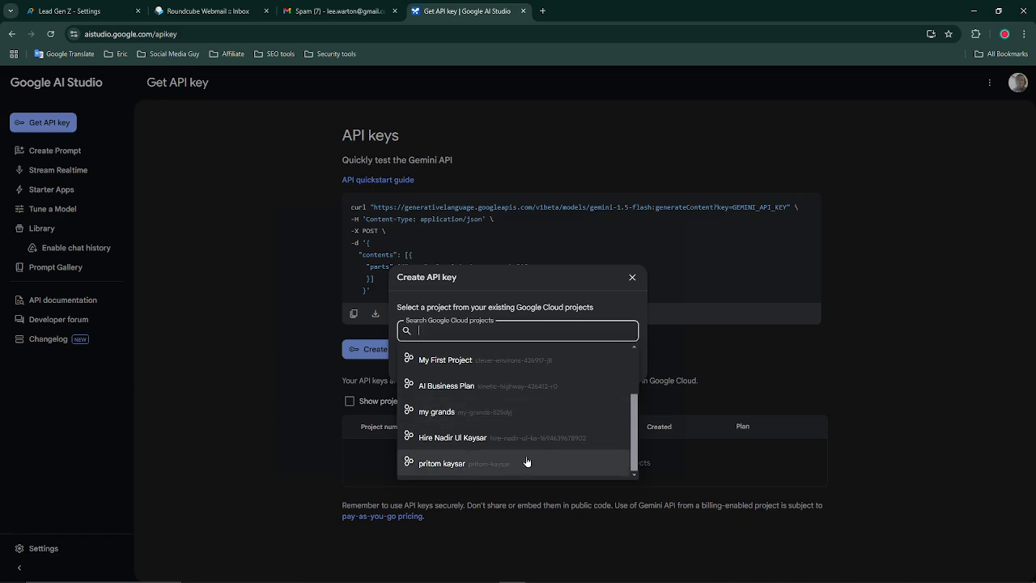
pyautogui.scroll(1, 569, 453)
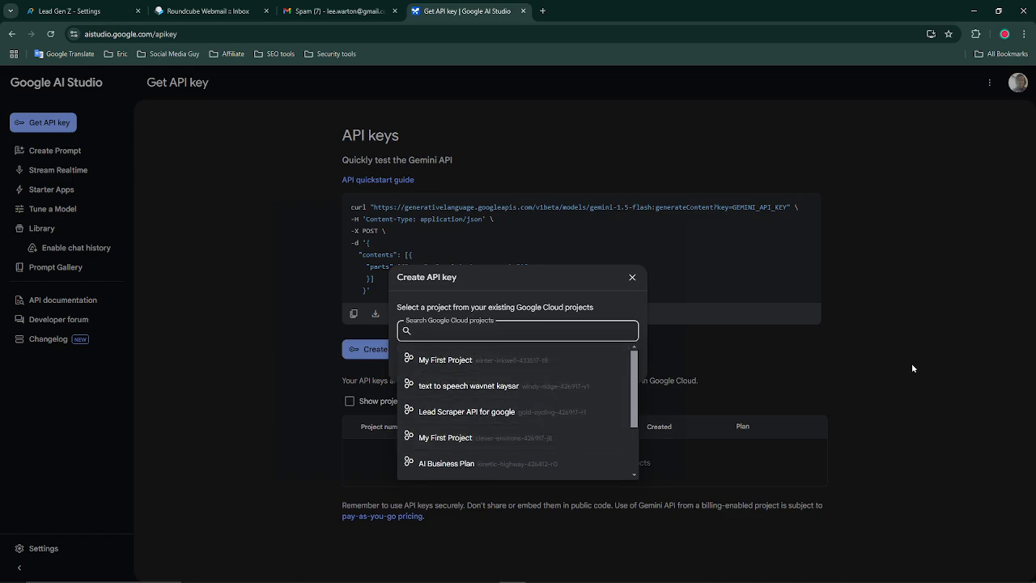
pyautogui.click(924, 314)
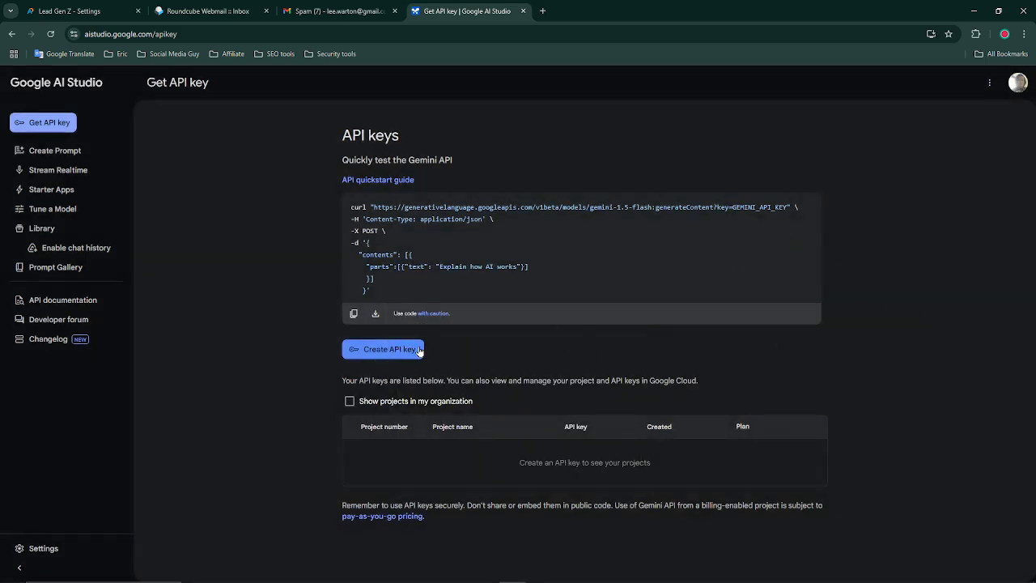
pyautogui.click(356, 349)
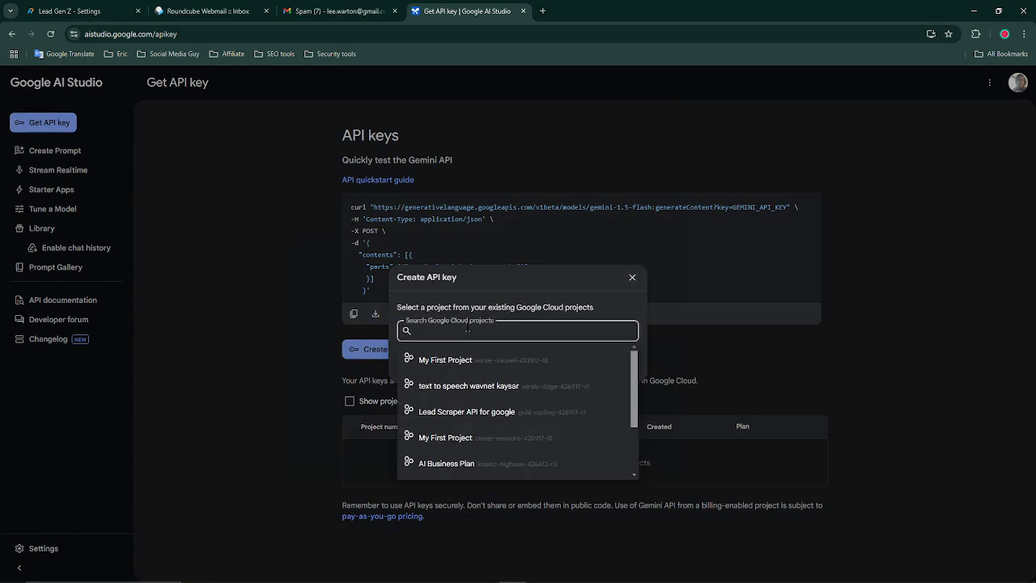
pyautogui.click(453, 361)
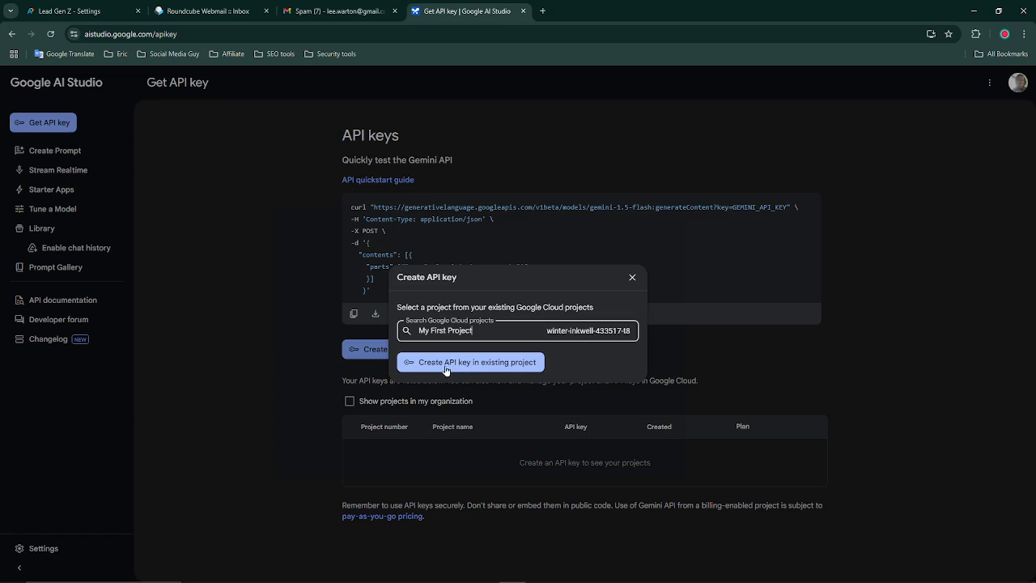
pyautogui.click(446, 370)
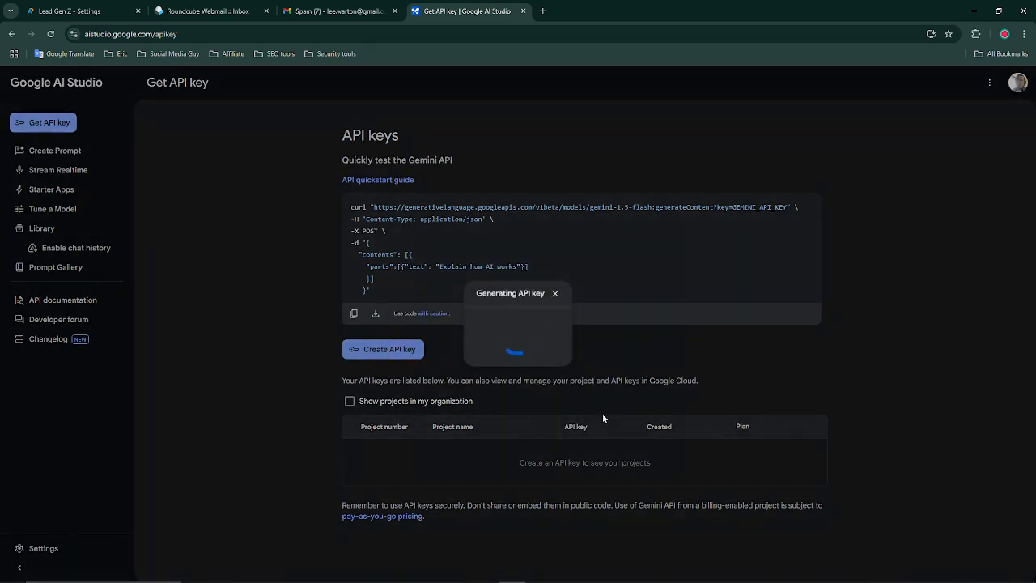
# Copy the newly generated API key from the dialog
pyautogui.click(522, 349)
pyautogui.click(104, 12)
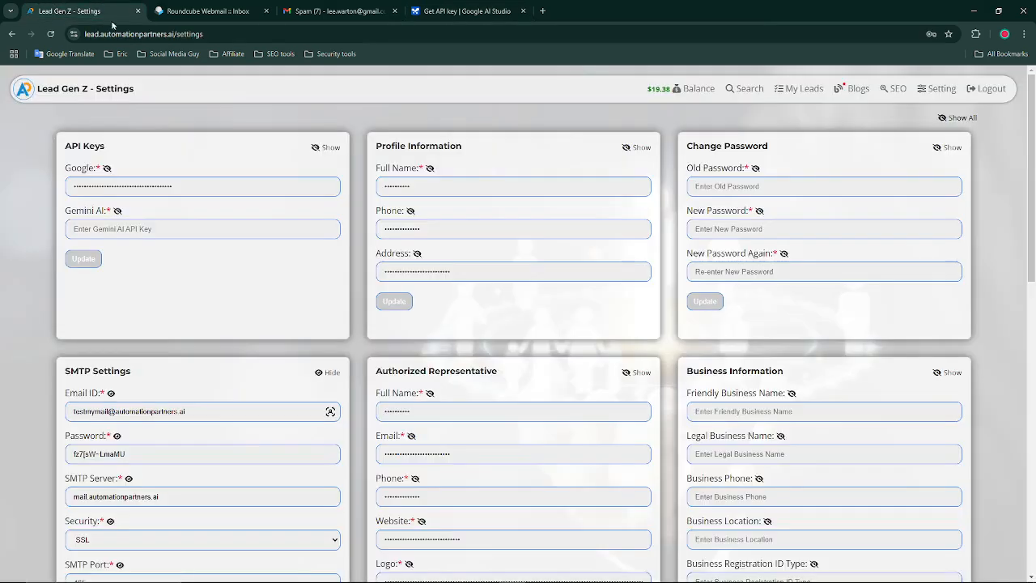
pyautogui.click(434, 13)
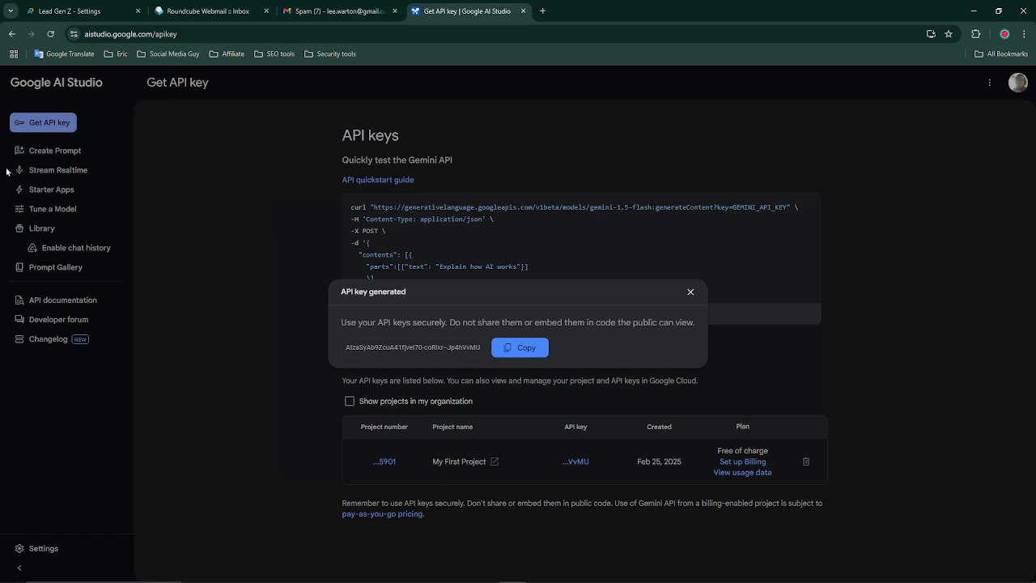
# Paste the copied key into Lead Gen Z's Gemini AI key field and save the API keys
pyautogui.click(49, 9)
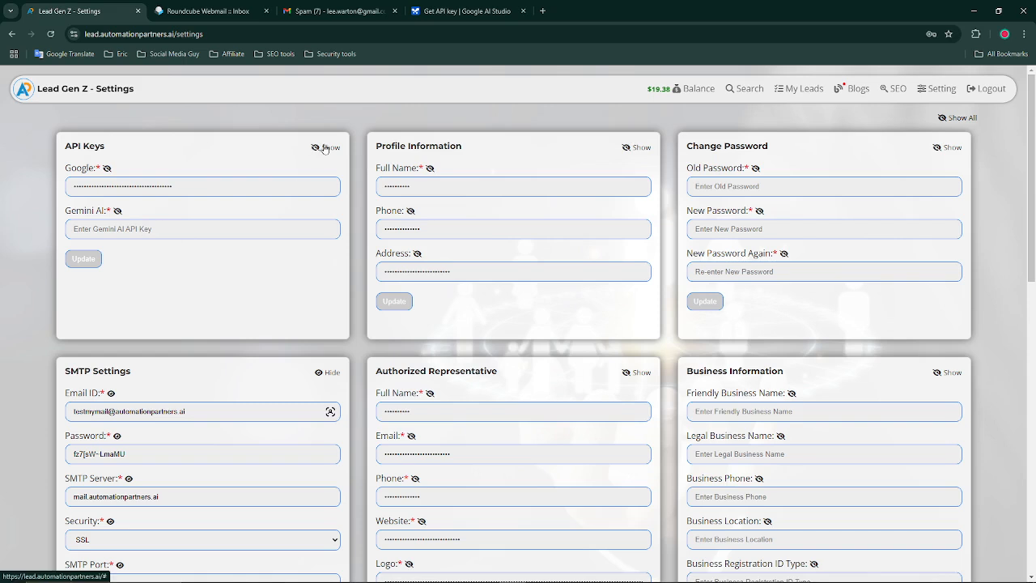
pyautogui.click(116, 211)
pyautogui.click(134, 229)
pyautogui.hotkey('ctrl', 'v')
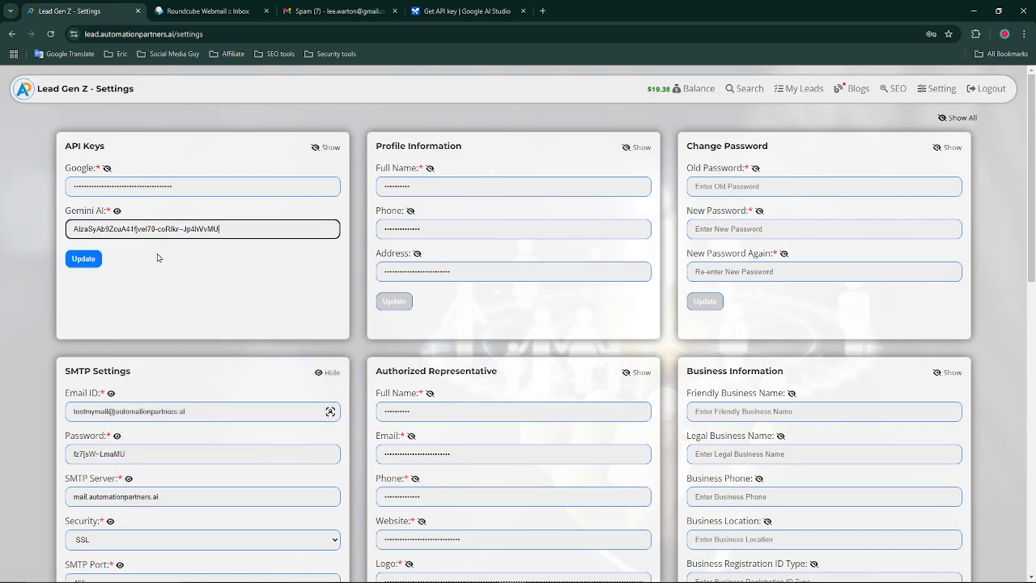
pyautogui.click(81, 261)
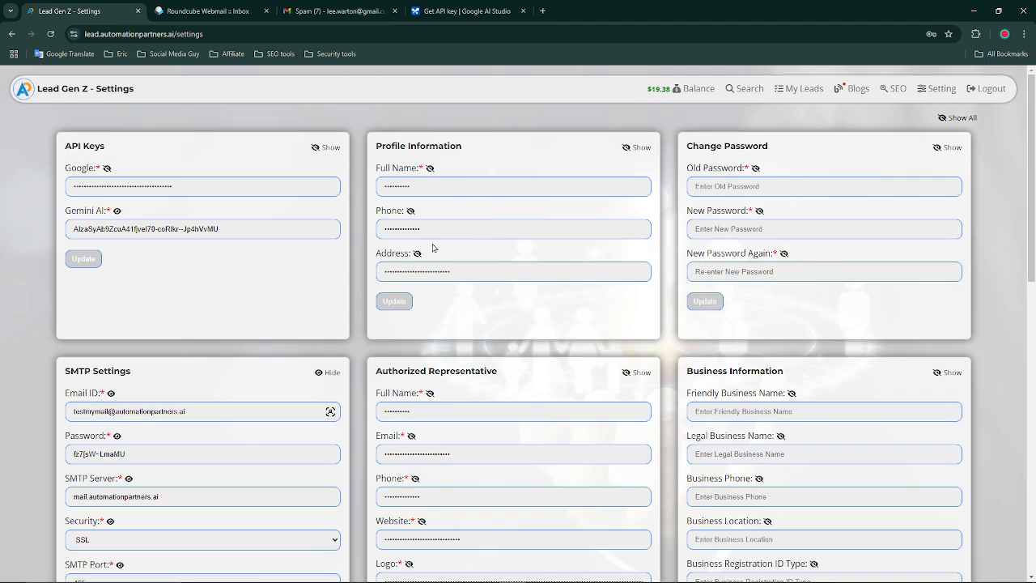
# Visit the Auto Blogger and SEO report pages, then return to Search and focus the Name field
pyautogui.click(744, 91)
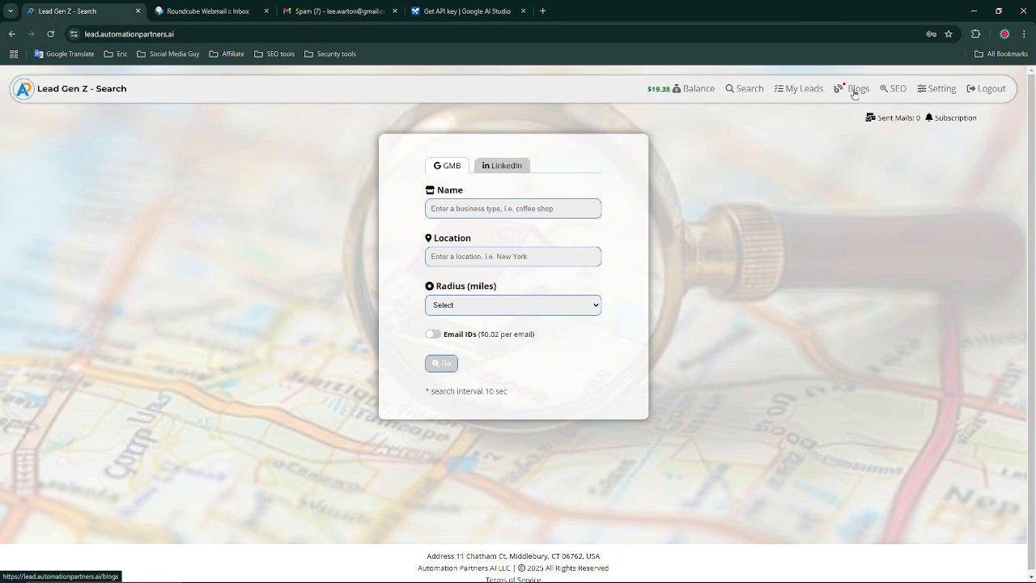
pyautogui.click(853, 91)
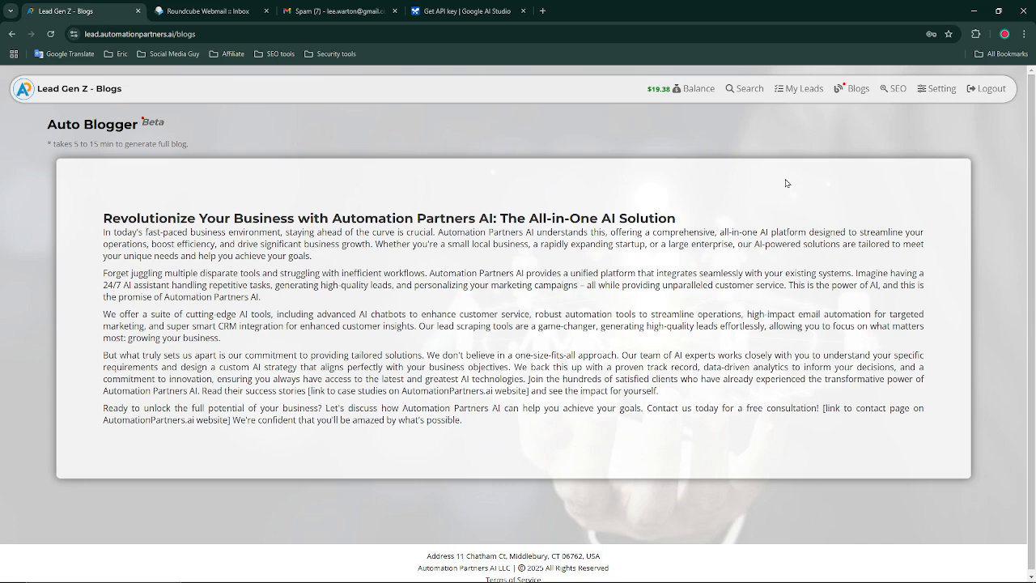
pyautogui.click(892, 90)
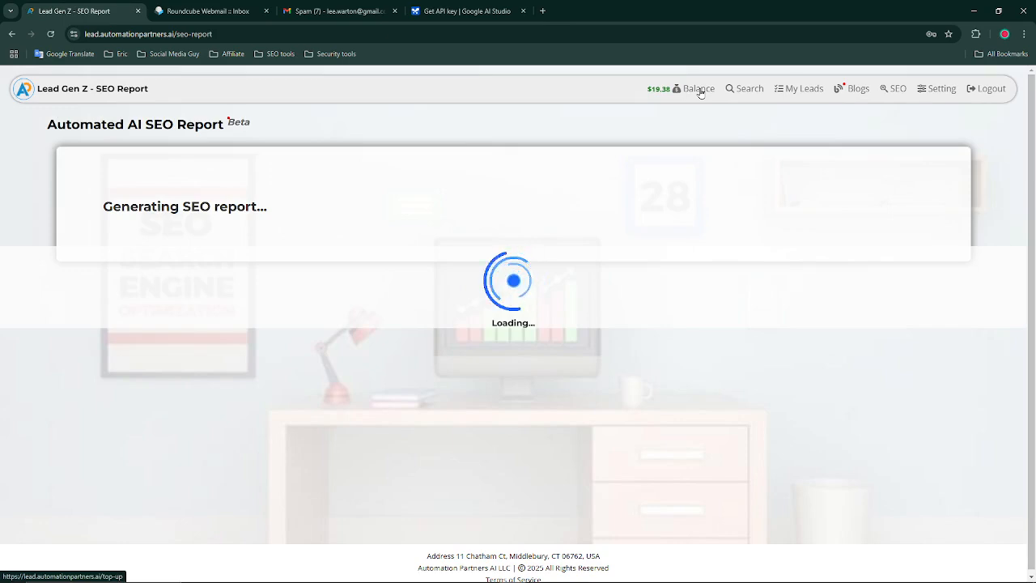
pyautogui.click(742, 89)
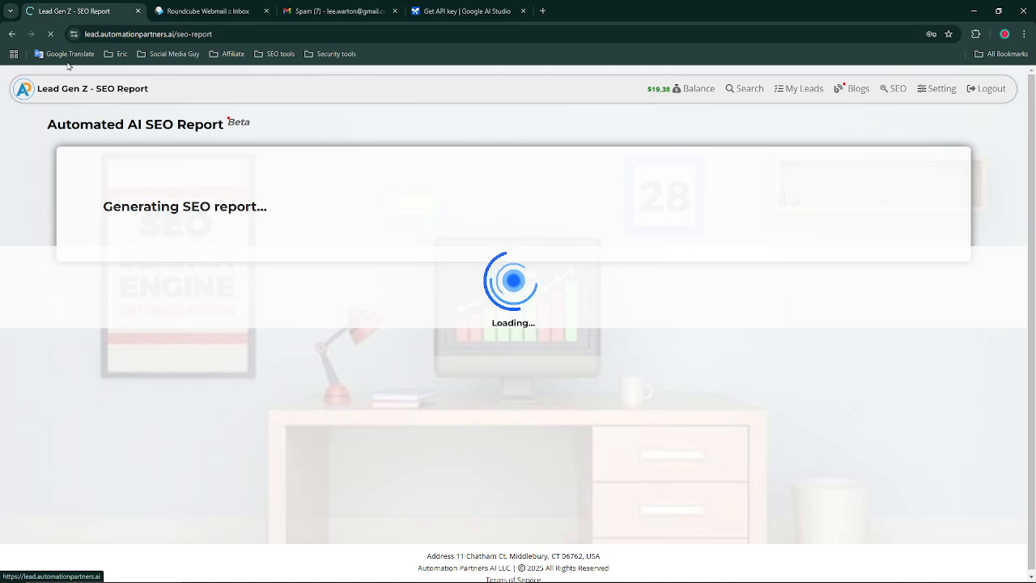
pyautogui.click(737, 91)
pyautogui.click(516, 209)
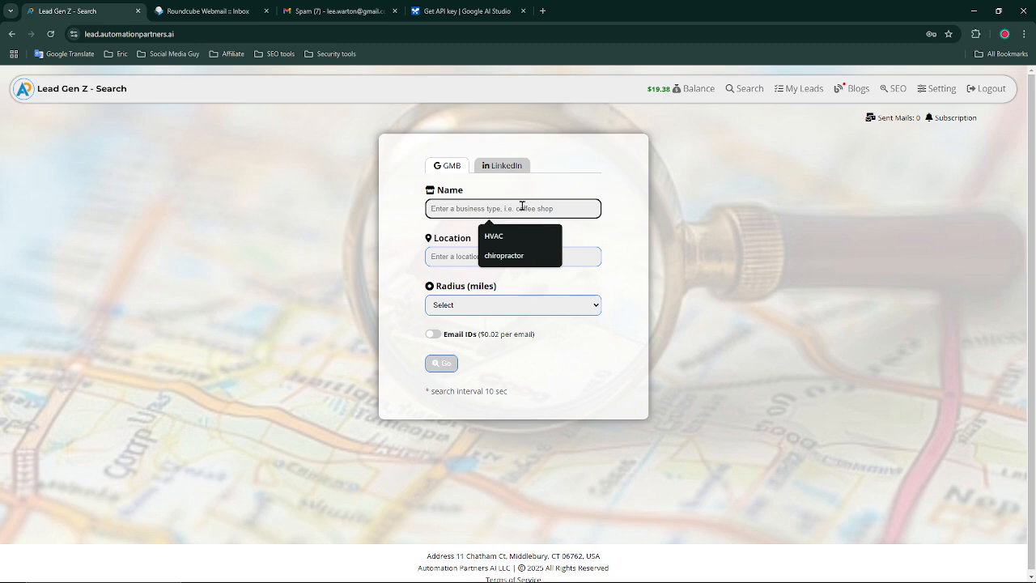
# Run a 'cleaner' lead search in New York, NY, USA, 20-mile radius, with email lookup on
pyautogui.write('cleaner')
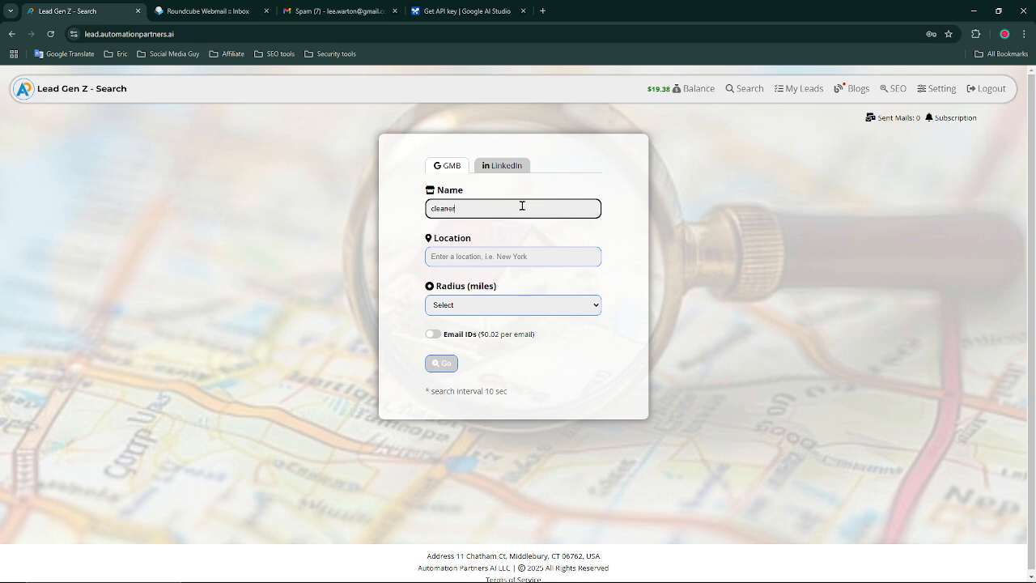
pyautogui.click(496, 257)
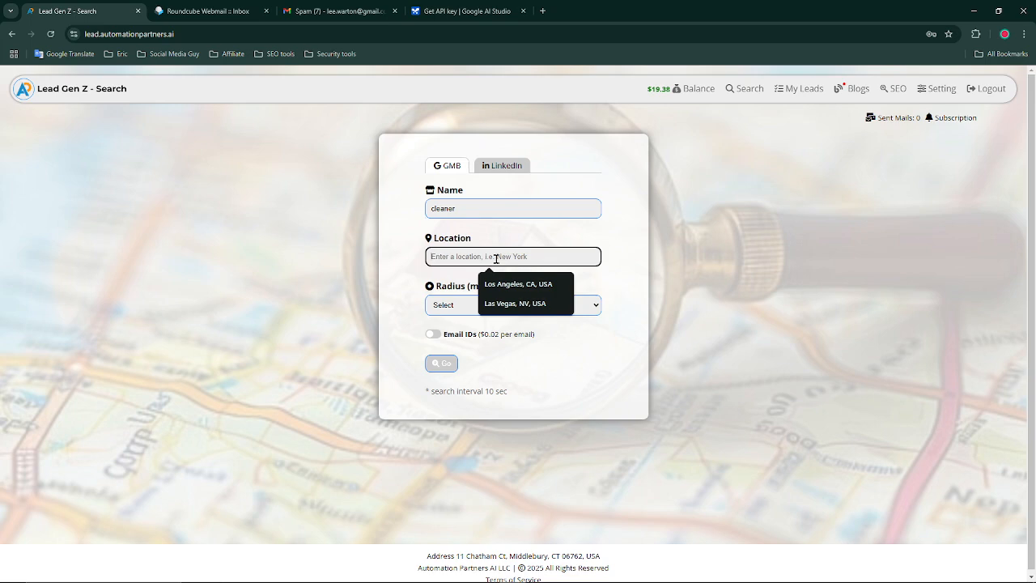
pyautogui.write('newyork')
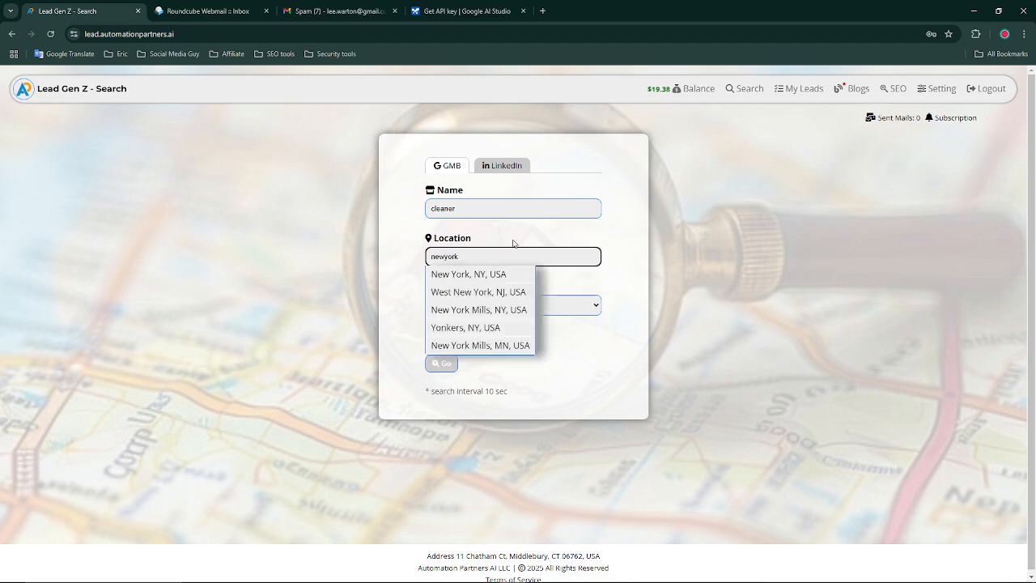
pyautogui.click(487, 276)
pyautogui.click(499, 312)
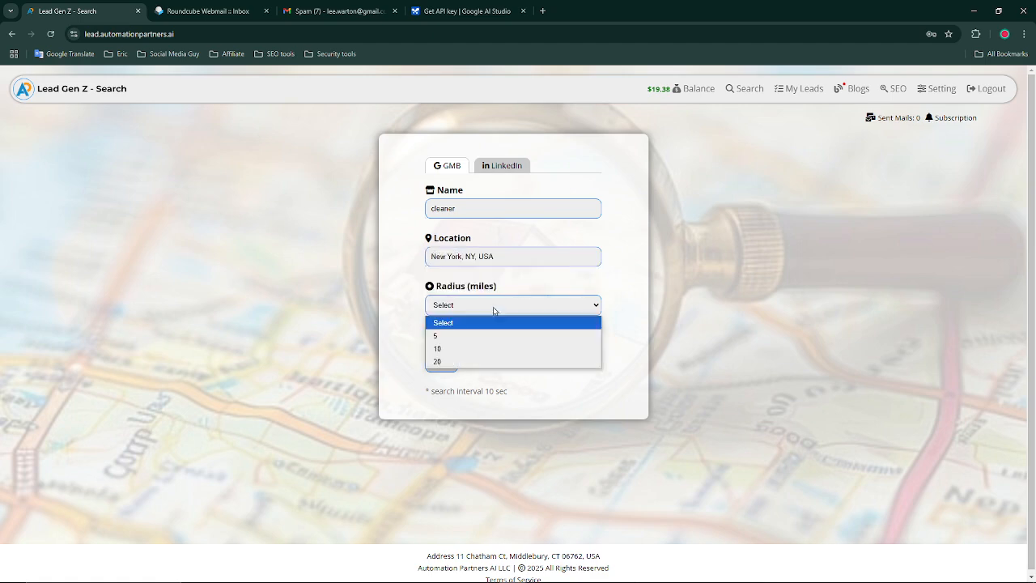
pyautogui.click(464, 360)
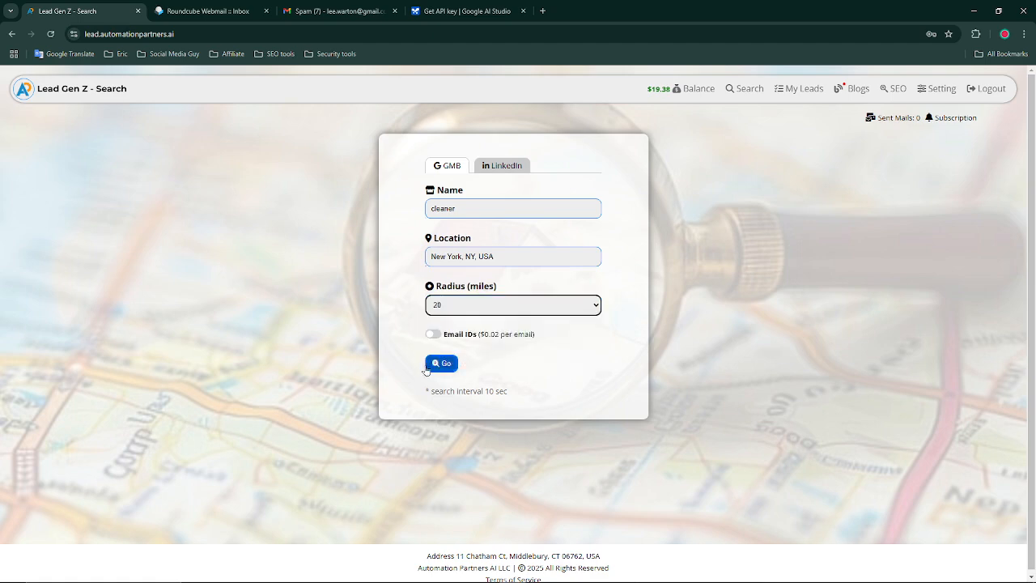
pyautogui.click(433, 333)
pyautogui.click(441, 365)
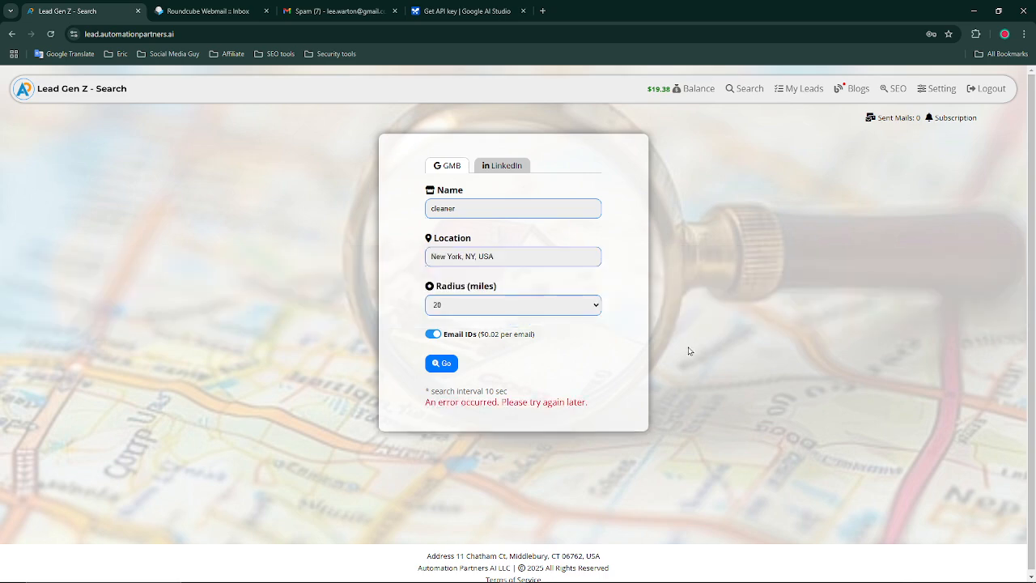
# Sign back into the account with the saved password and return to the Search page
pyautogui.click(930, 93)
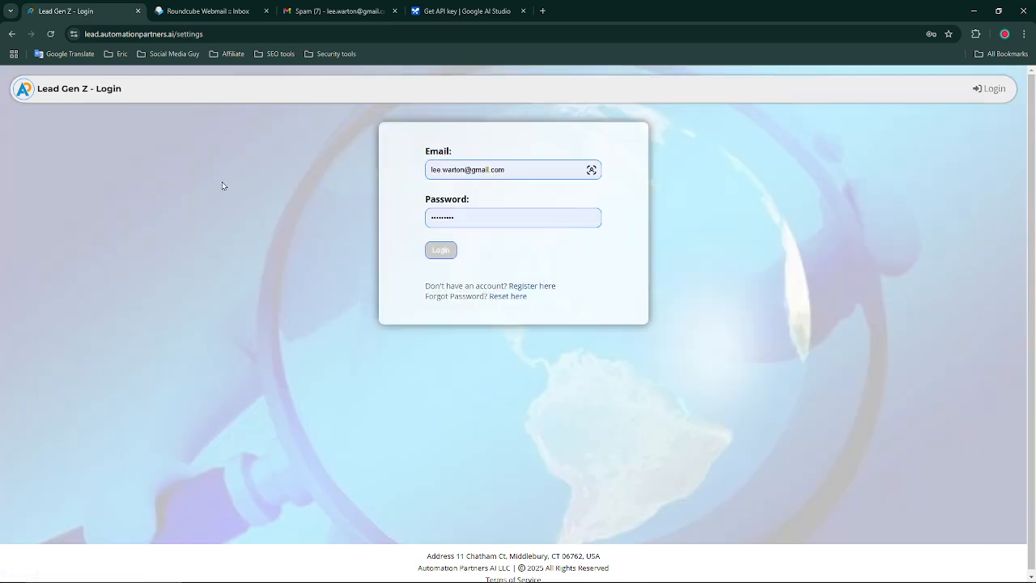
pyautogui.click(480, 209)
pyautogui.click(441, 249)
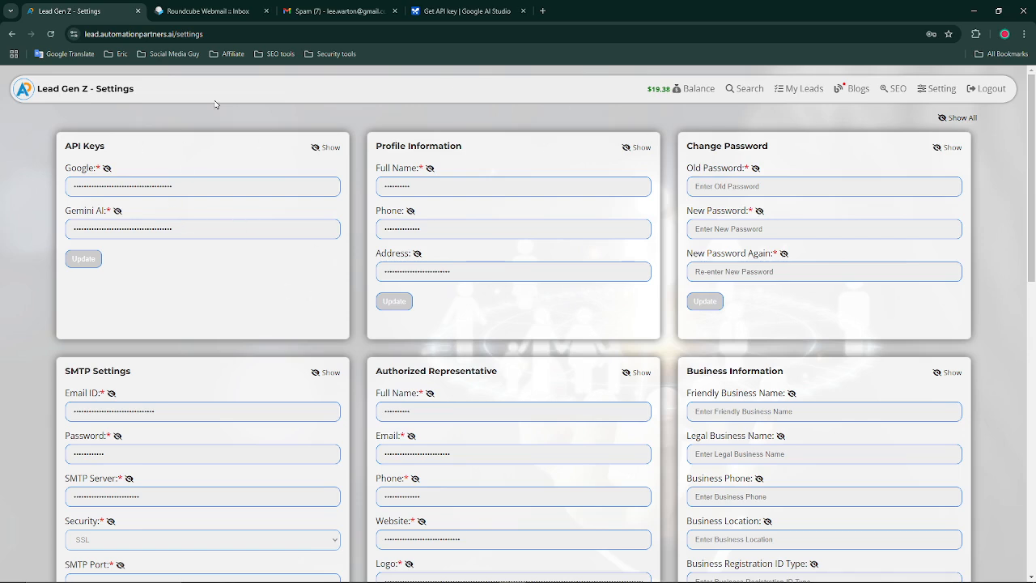
pyautogui.click(21, 92)
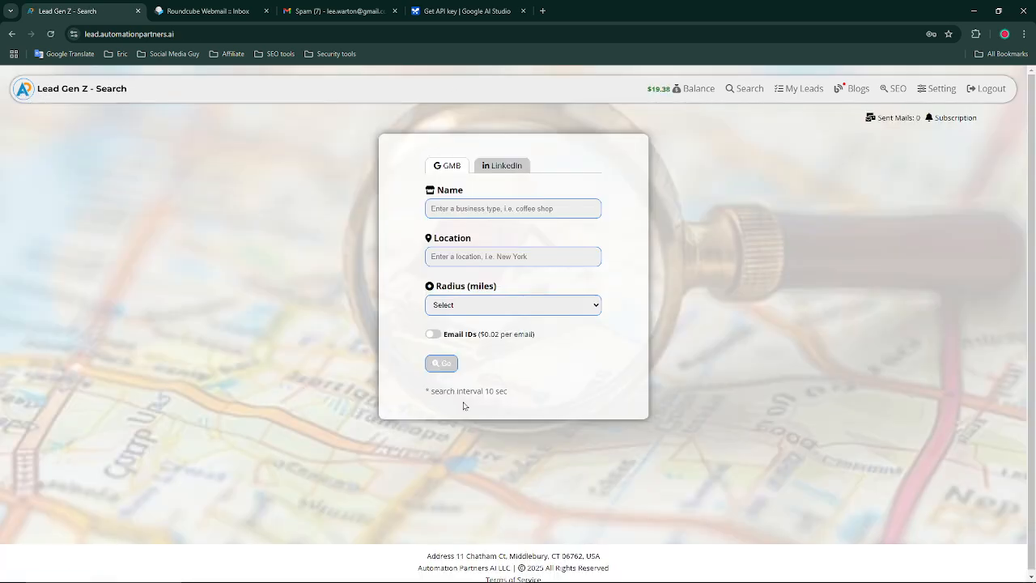
# Fill the search form with Name 'chiropractor', Location California, MO, USA, and a 20-mile radius
pyautogui.click(491, 208)
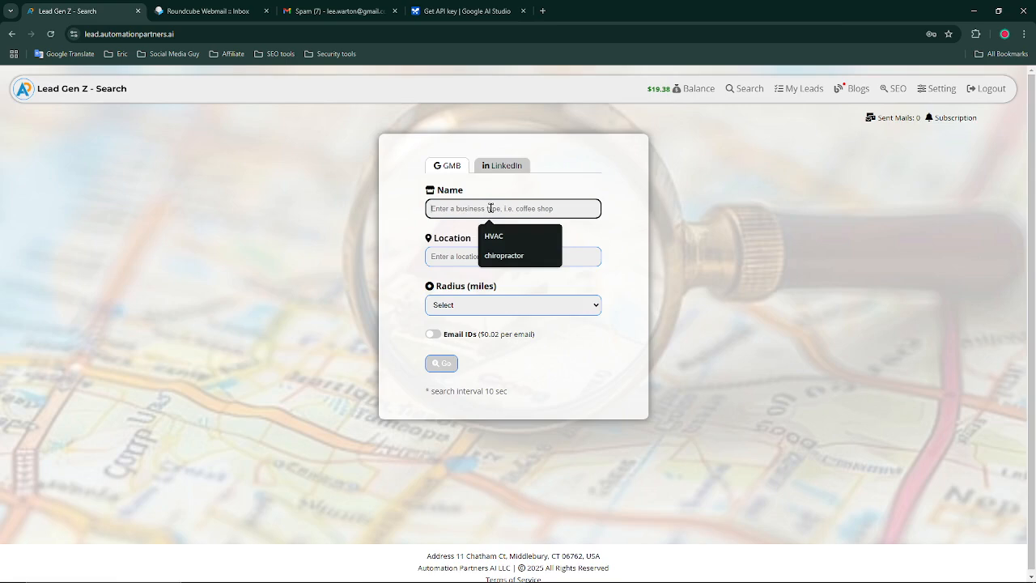
pyautogui.click(518, 256)
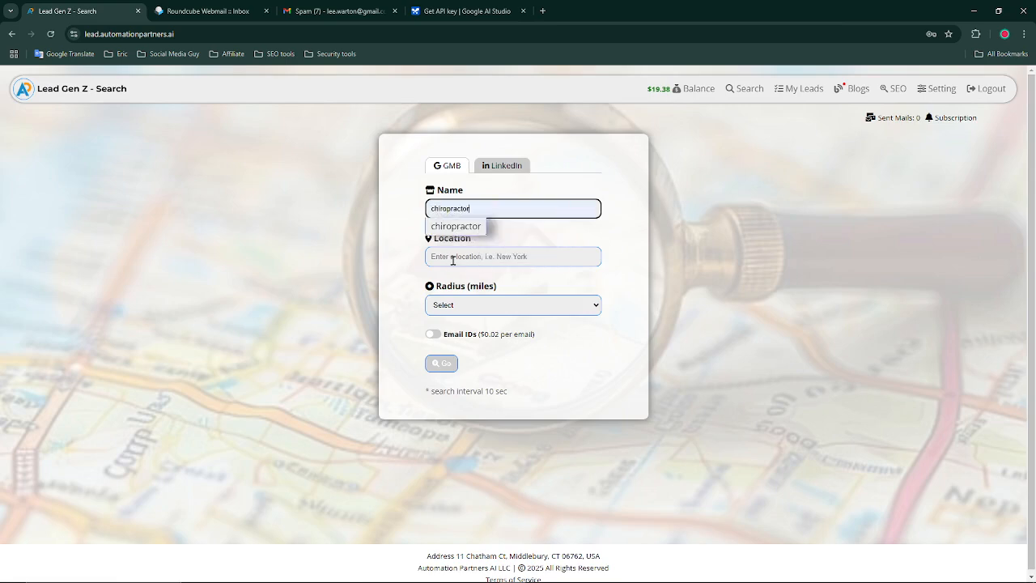
pyautogui.click(481, 256)
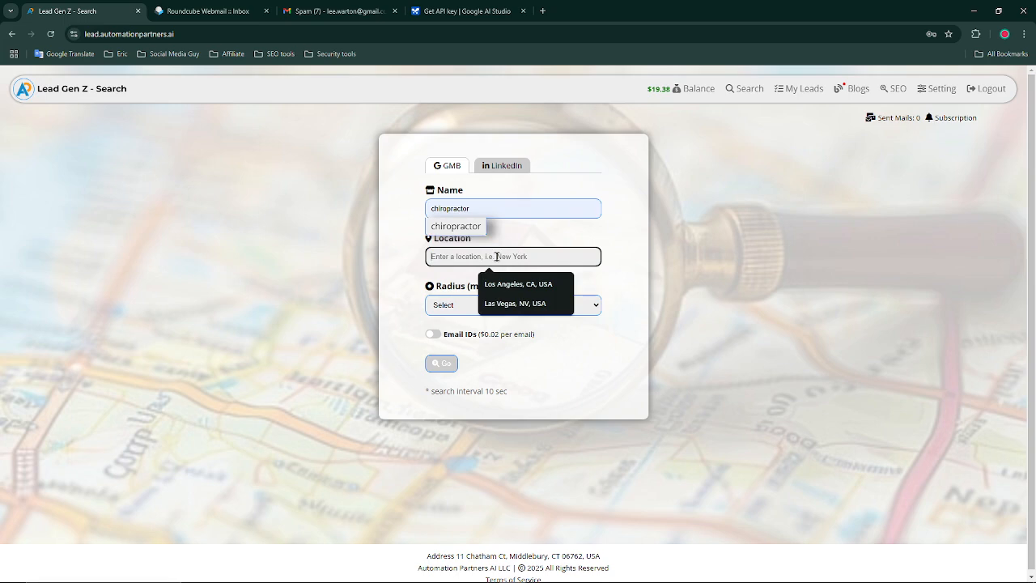
pyautogui.write('california')
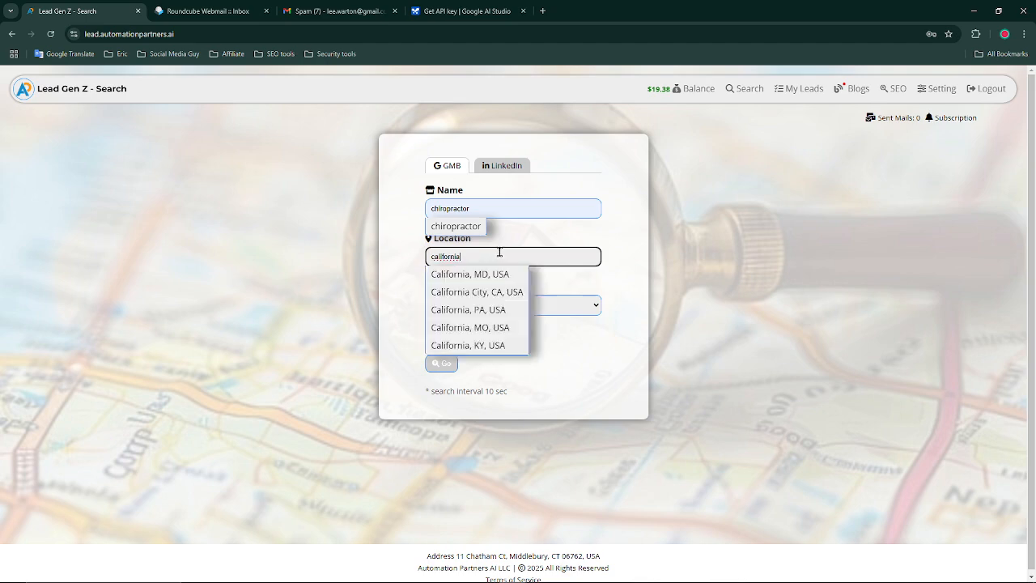
pyautogui.click(491, 327)
pyautogui.click(475, 310)
pyautogui.click(466, 361)
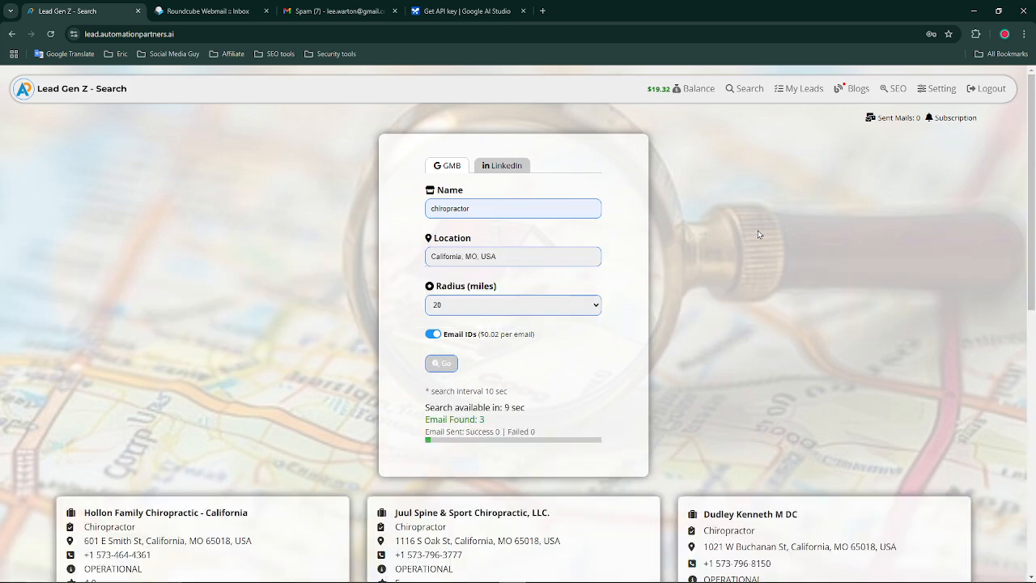
pyautogui.scroll(-2, 701, 247)
pyautogui.scroll(-1, 701, 244)
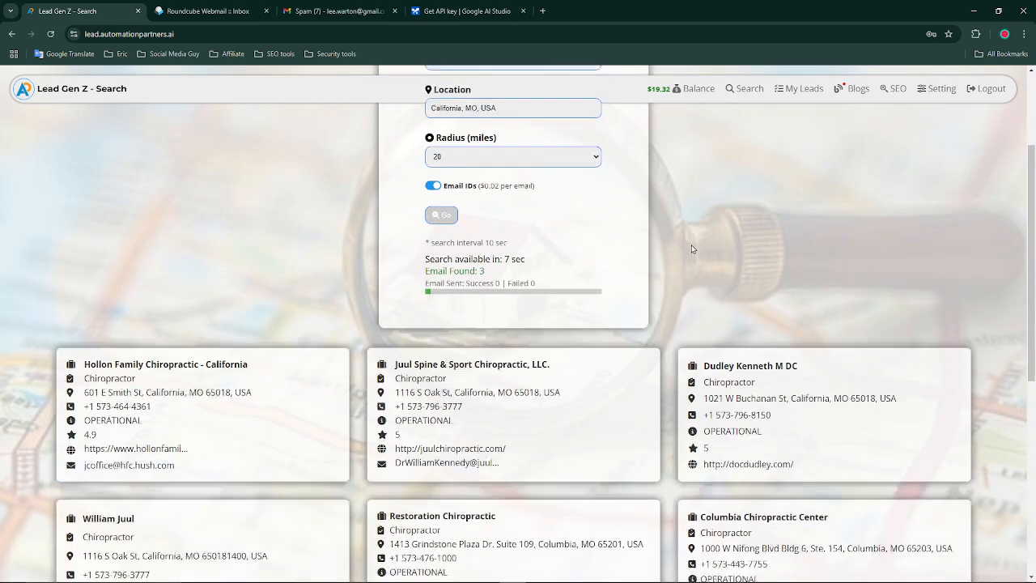
pyautogui.scroll(2, 758, 257)
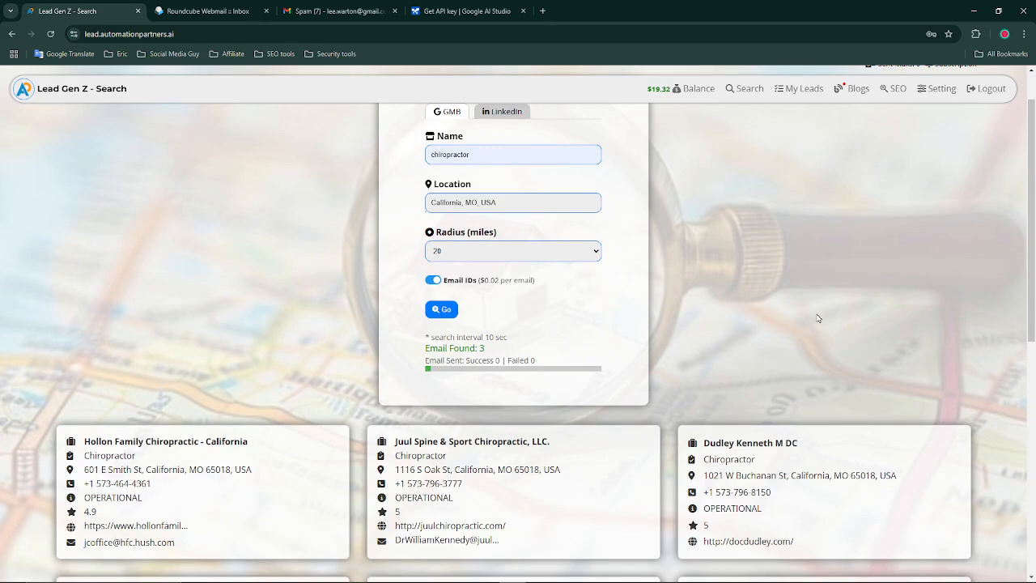
pyautogui.scroll(1, 817, 318)
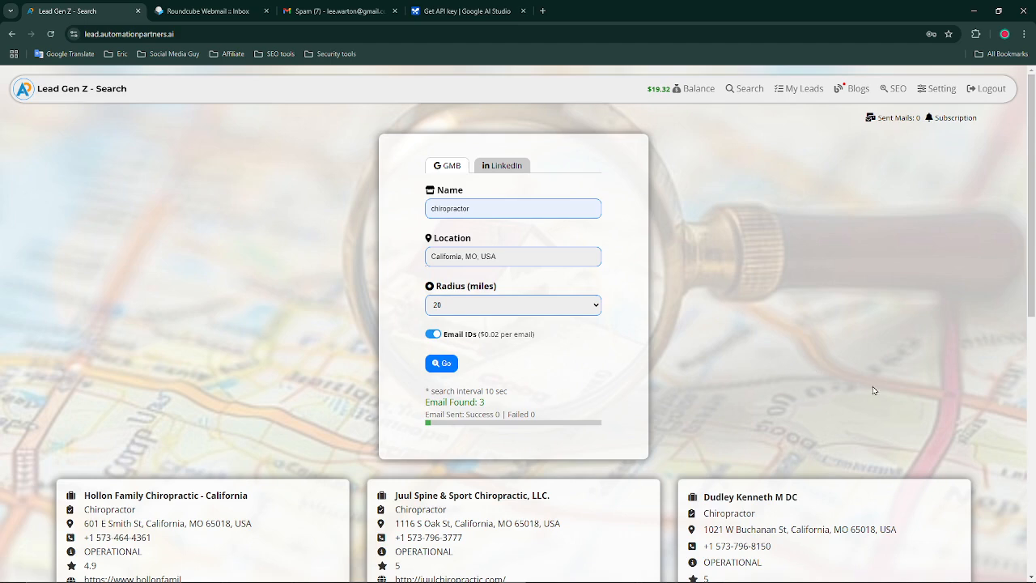
pyautogui.click(936, 92)
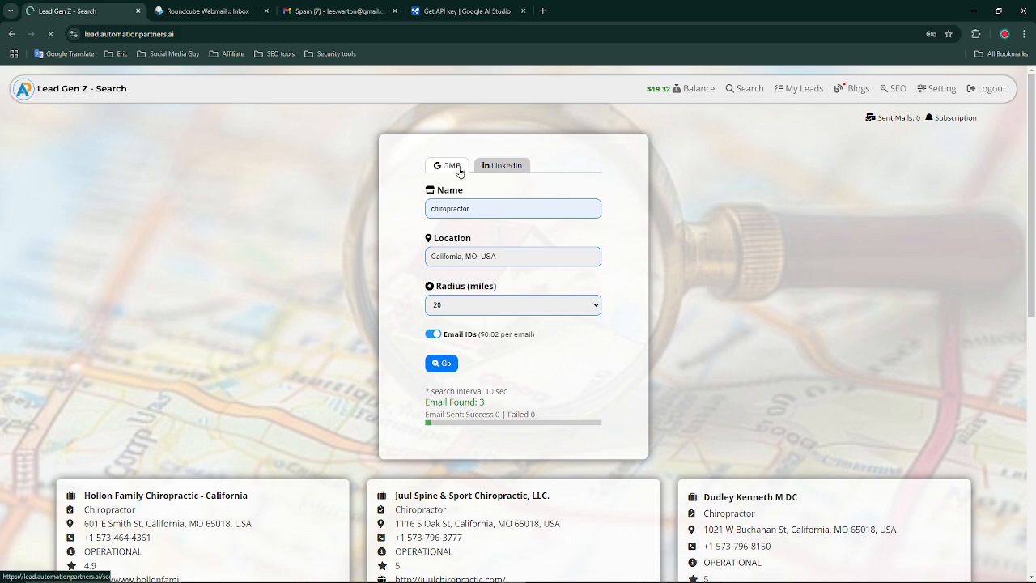